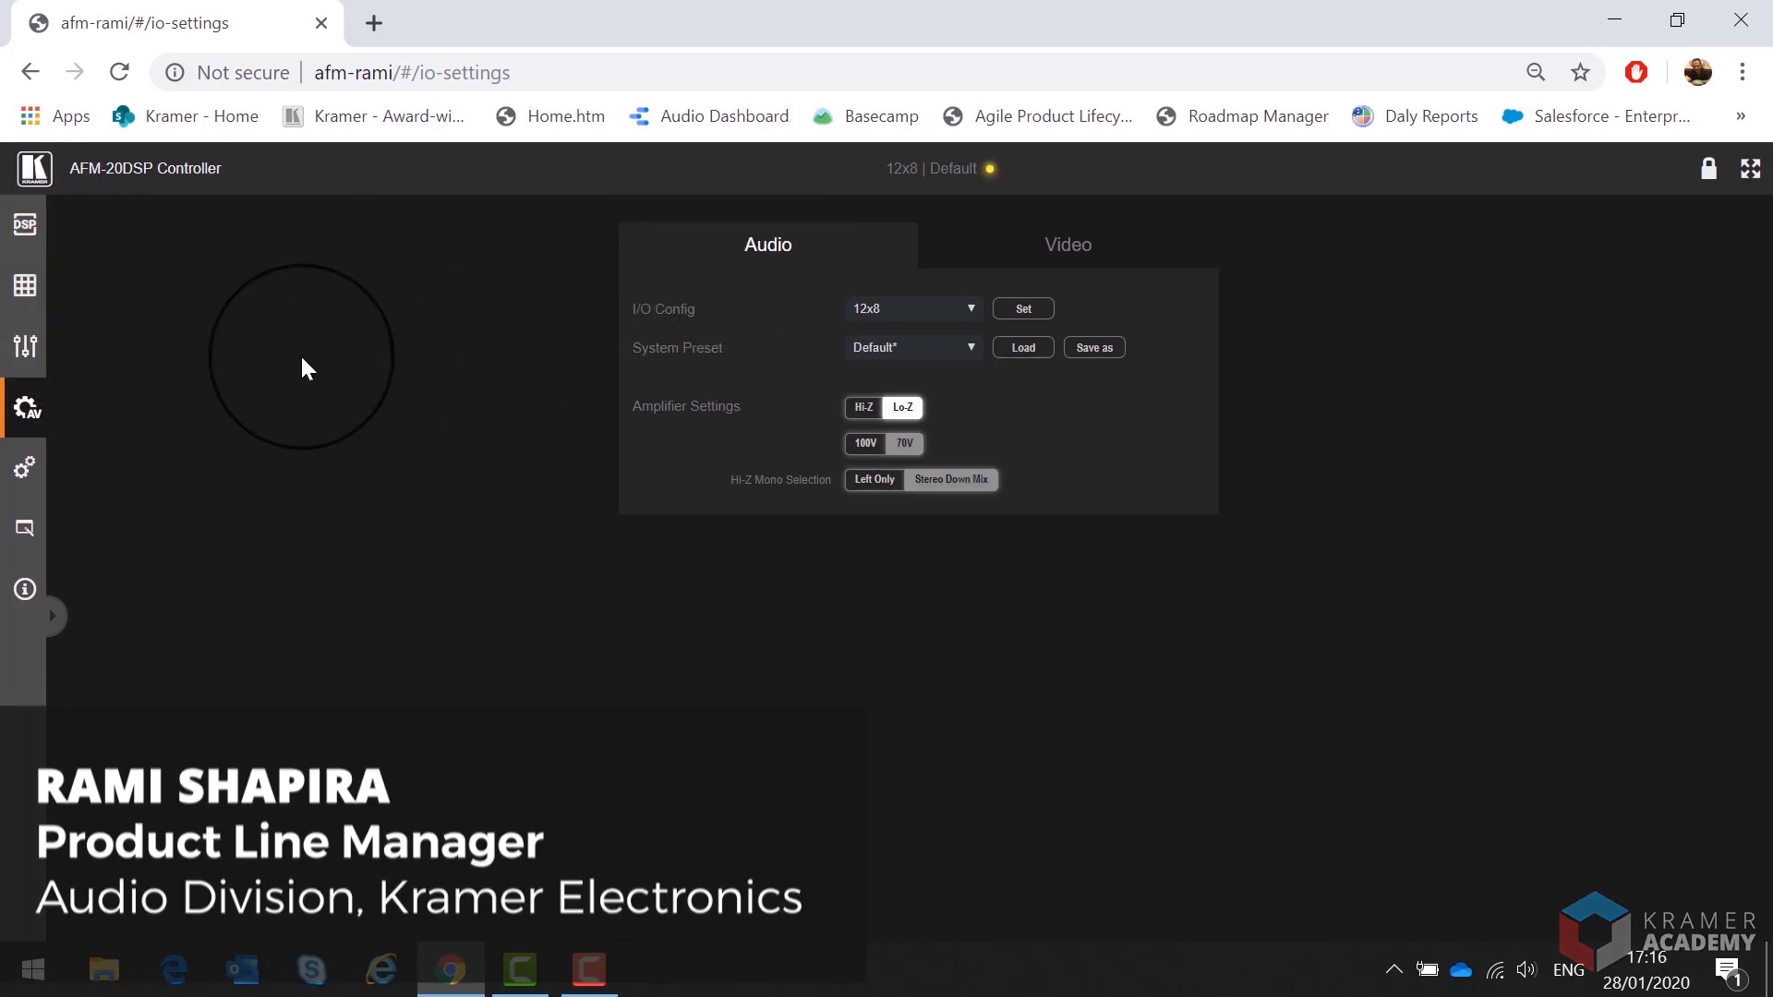
# Open the mixer page, look over the analog input and output channels, and show the controller in full screen.
pyautogui.click(29, 355)
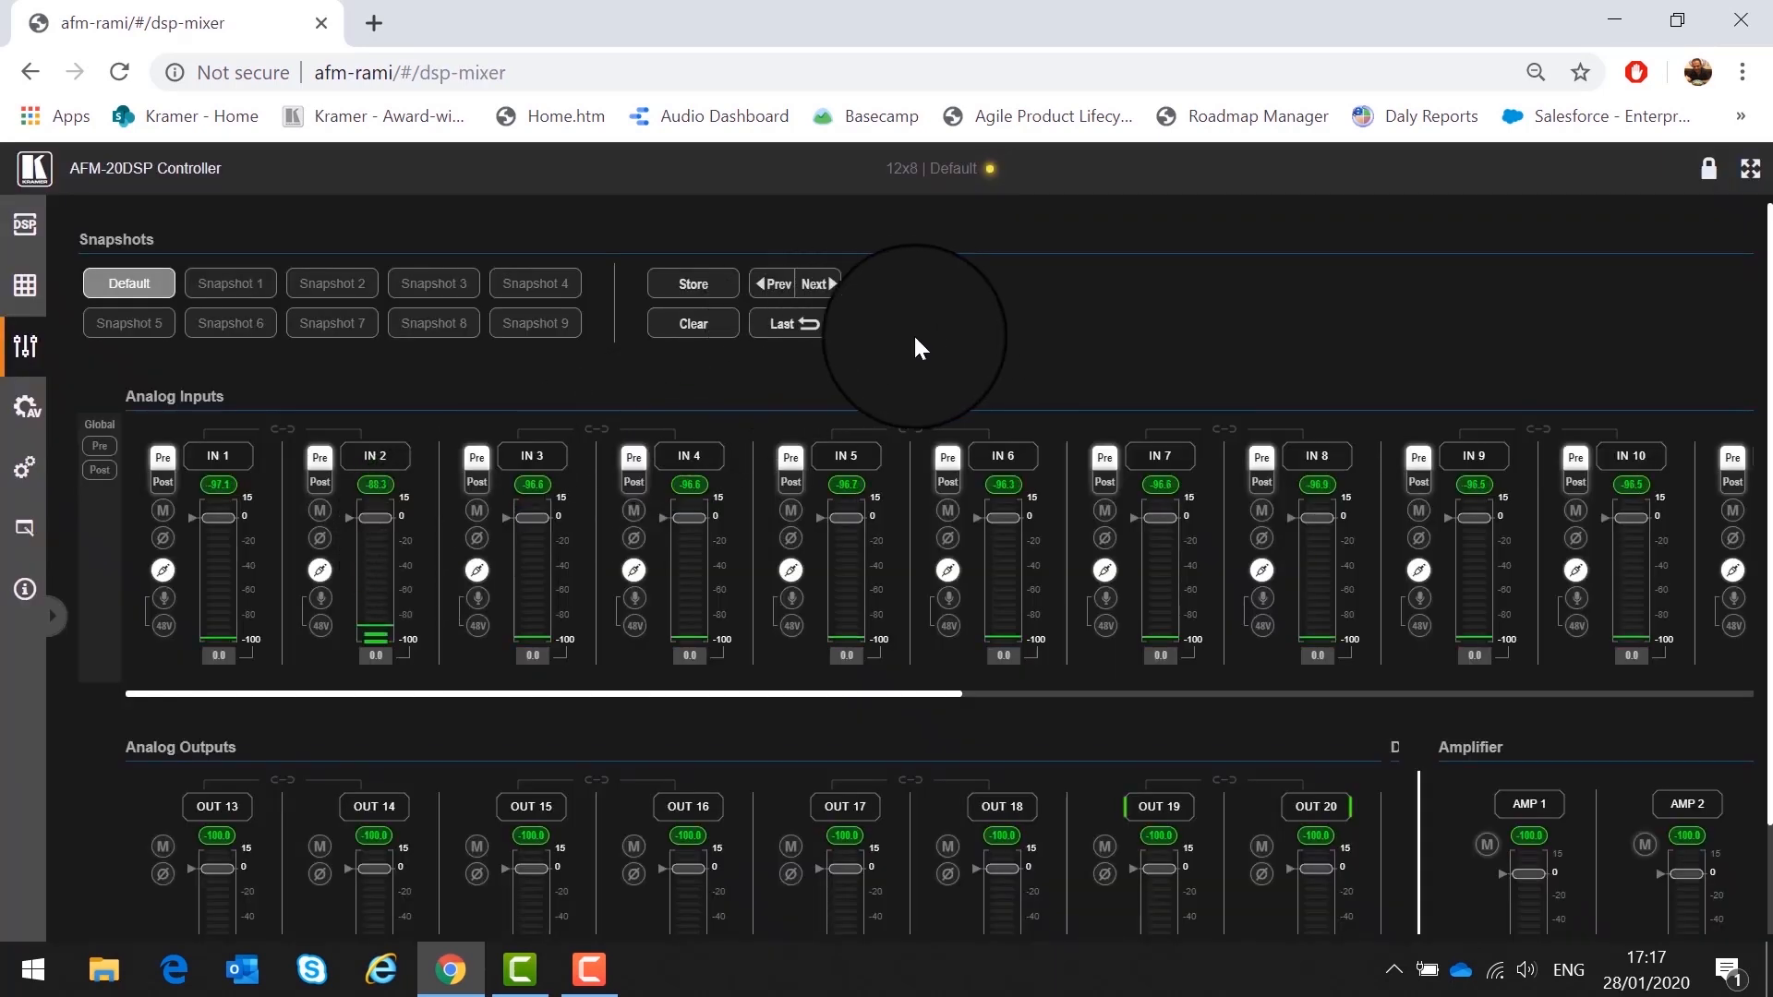
pyautogui.scroll(-1, 1178, 224)
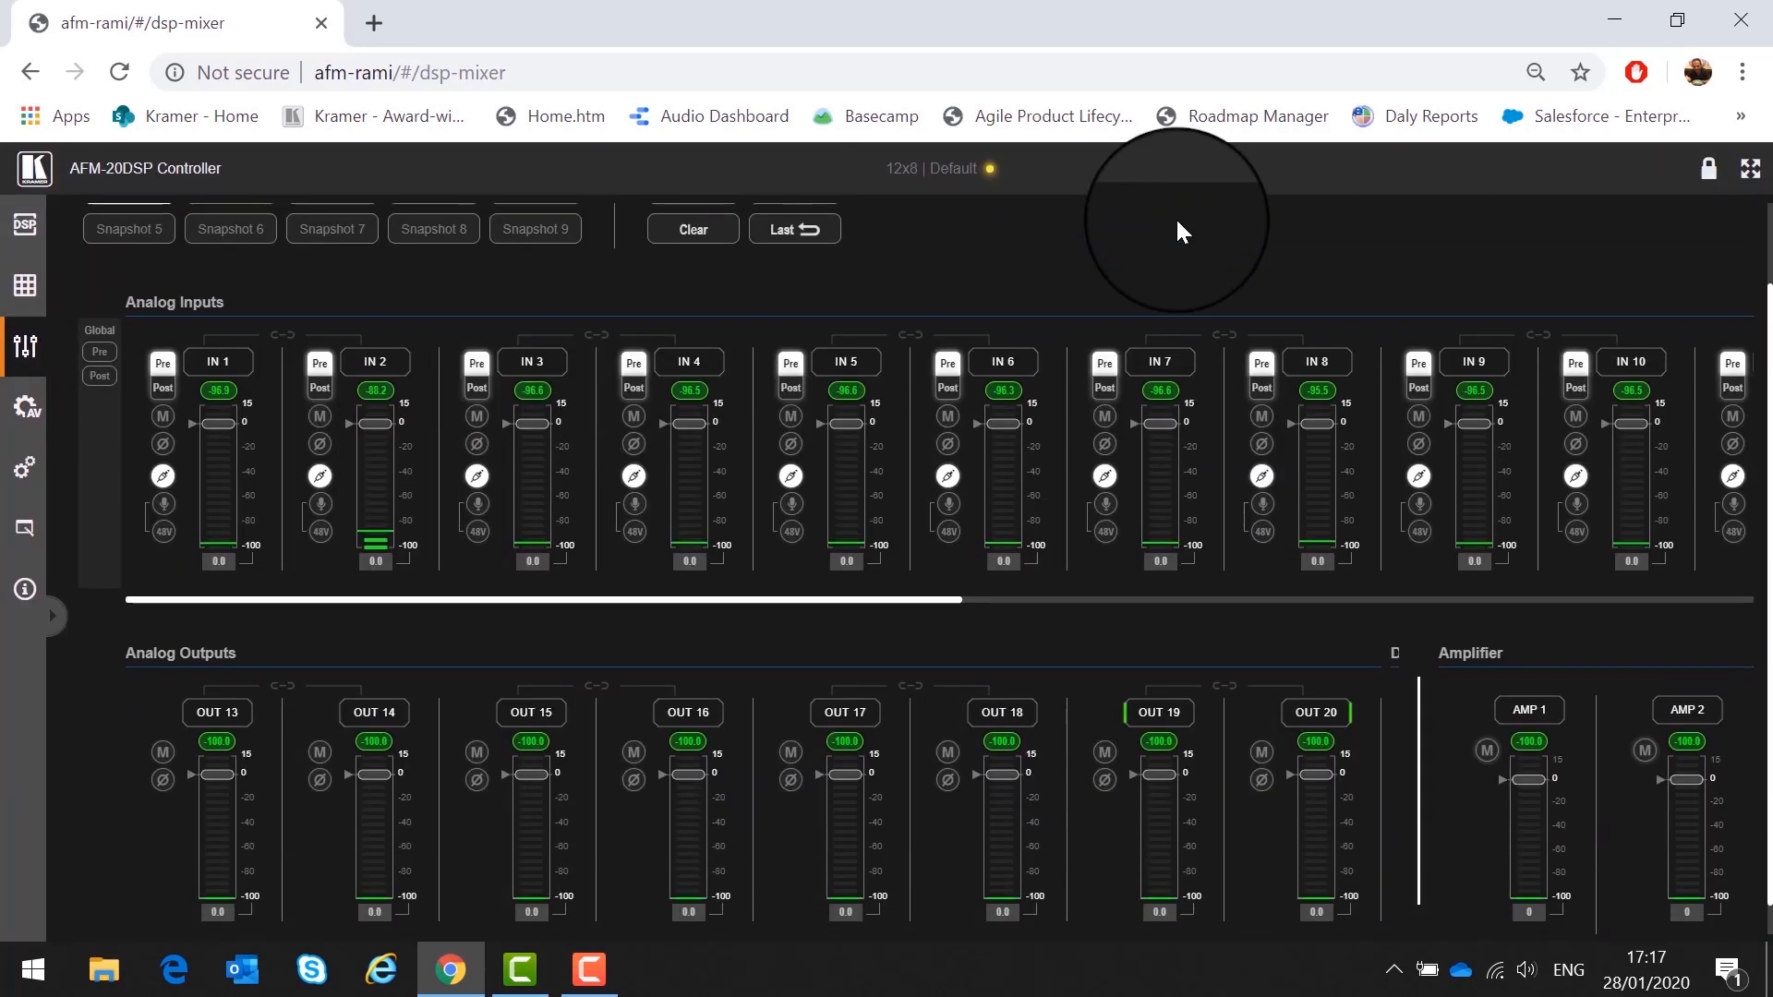
pyautogui.scroll(1, 1176, 222)
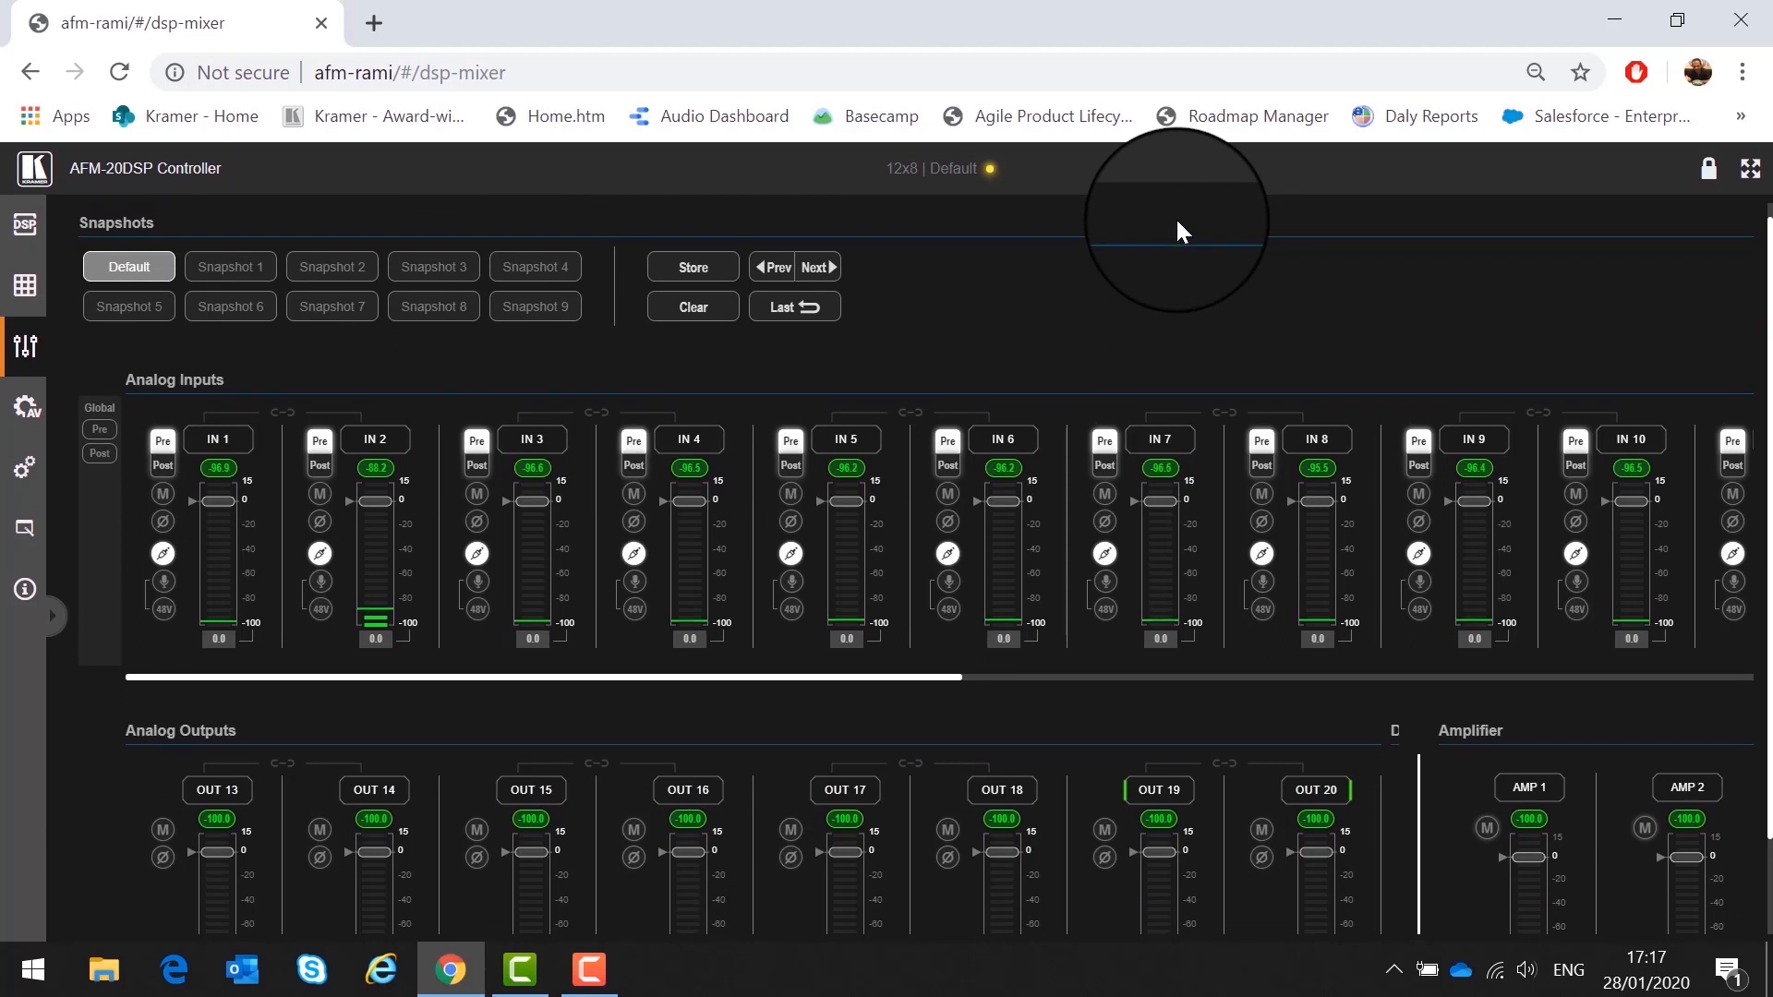
pyautogui.scroll(-1, 1177, 222)
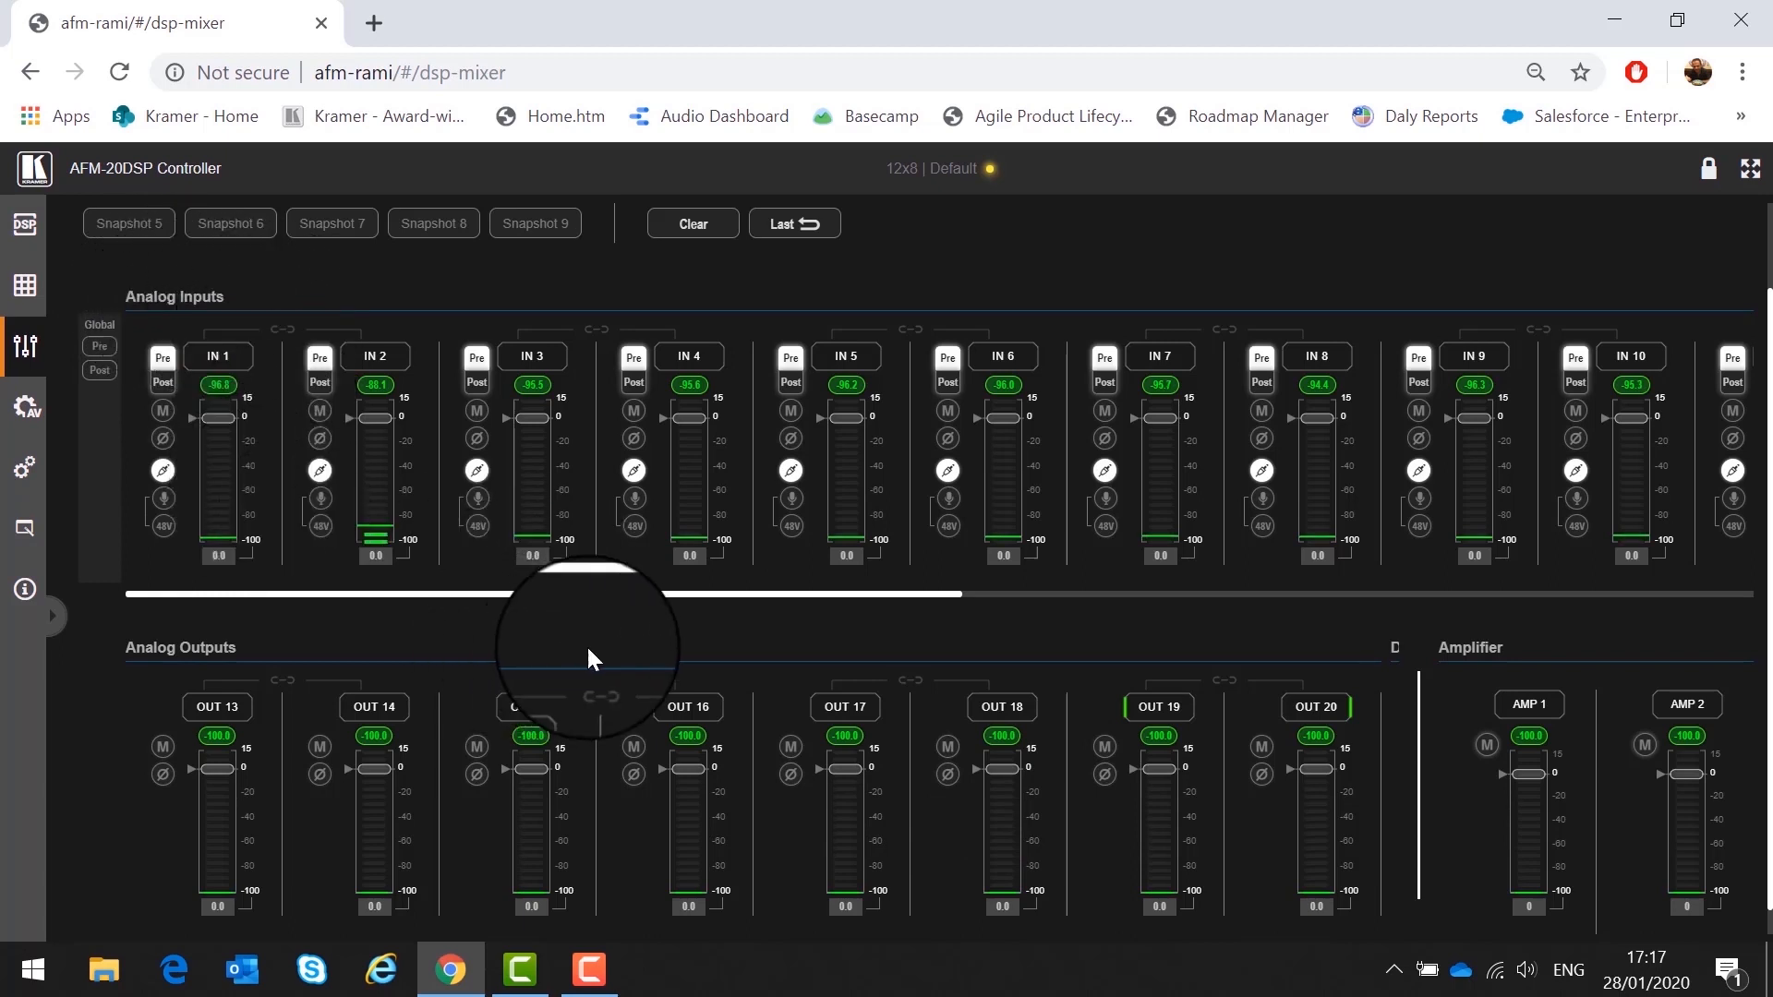
pyautogui.moveTo(760, 593); pyautogui.dragTo(583, 596)
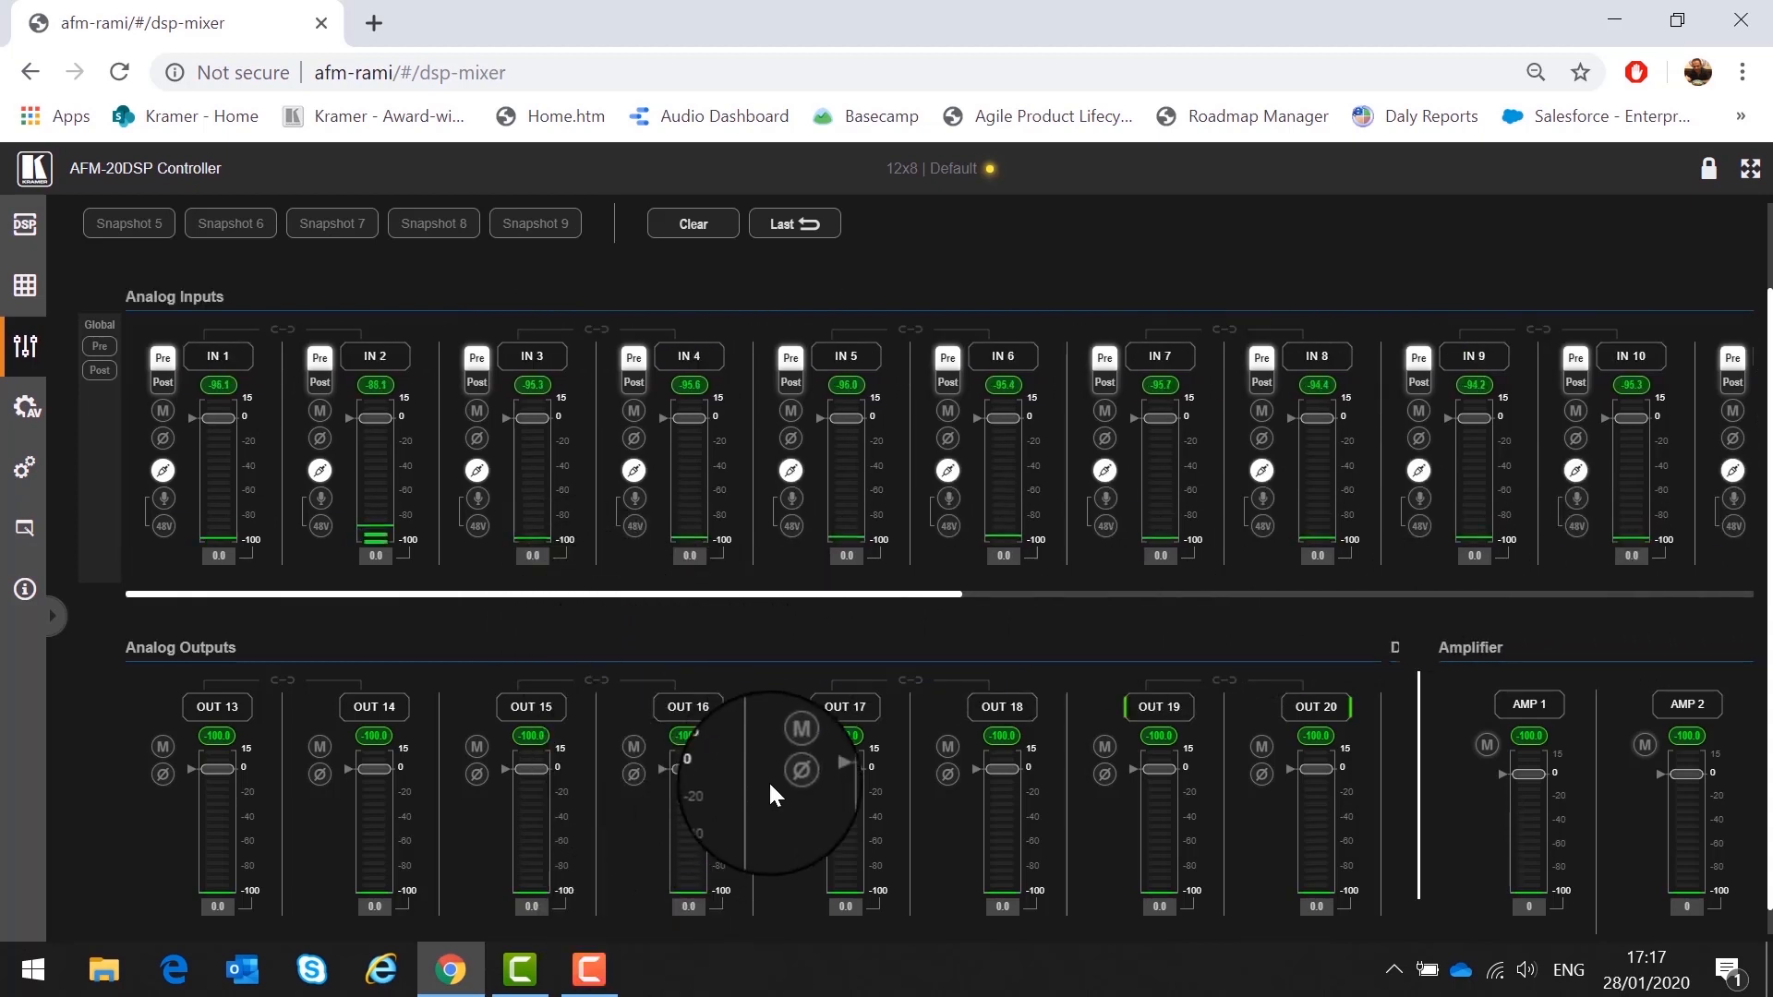
pyautogui.scroll(-1, 774, 794)
pyautogui.press('F11')
pyautogui.moveTo(357, 918); pyautogui.dragTo(268, 942)
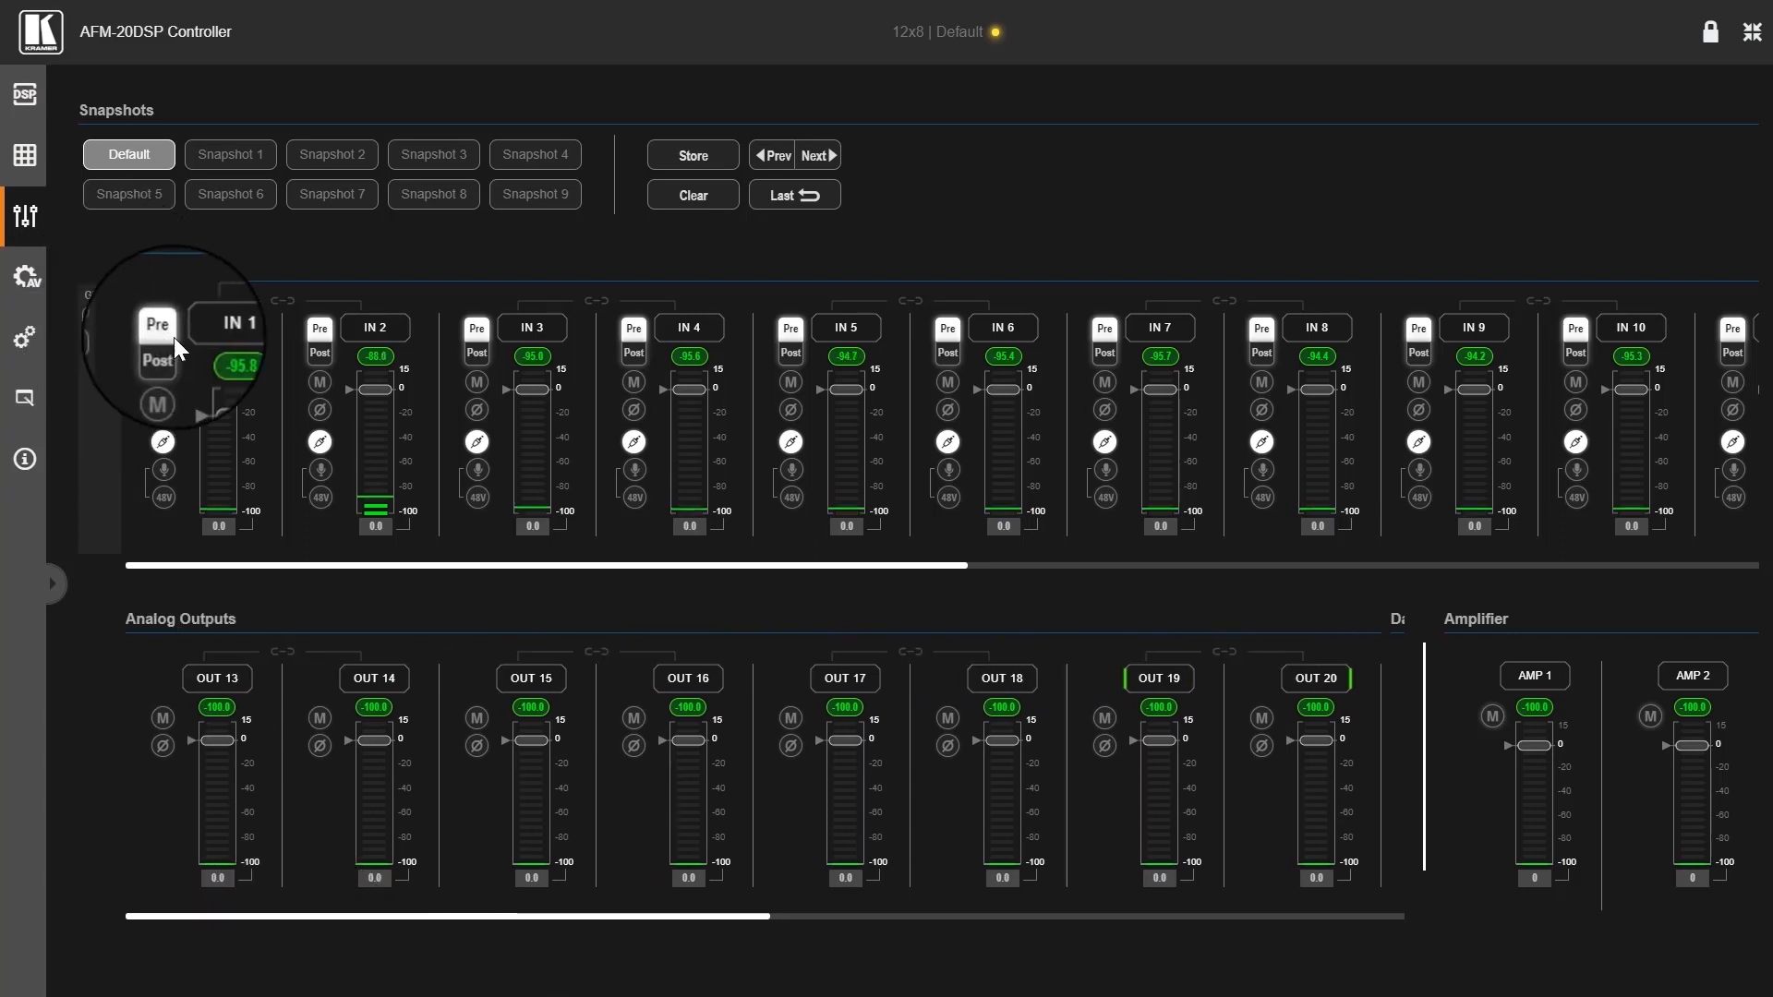
# Switch all analog inputs globally to Post and back to Pre.
pyautogui.click(96, 318)
pyautogui.click(93, 297)
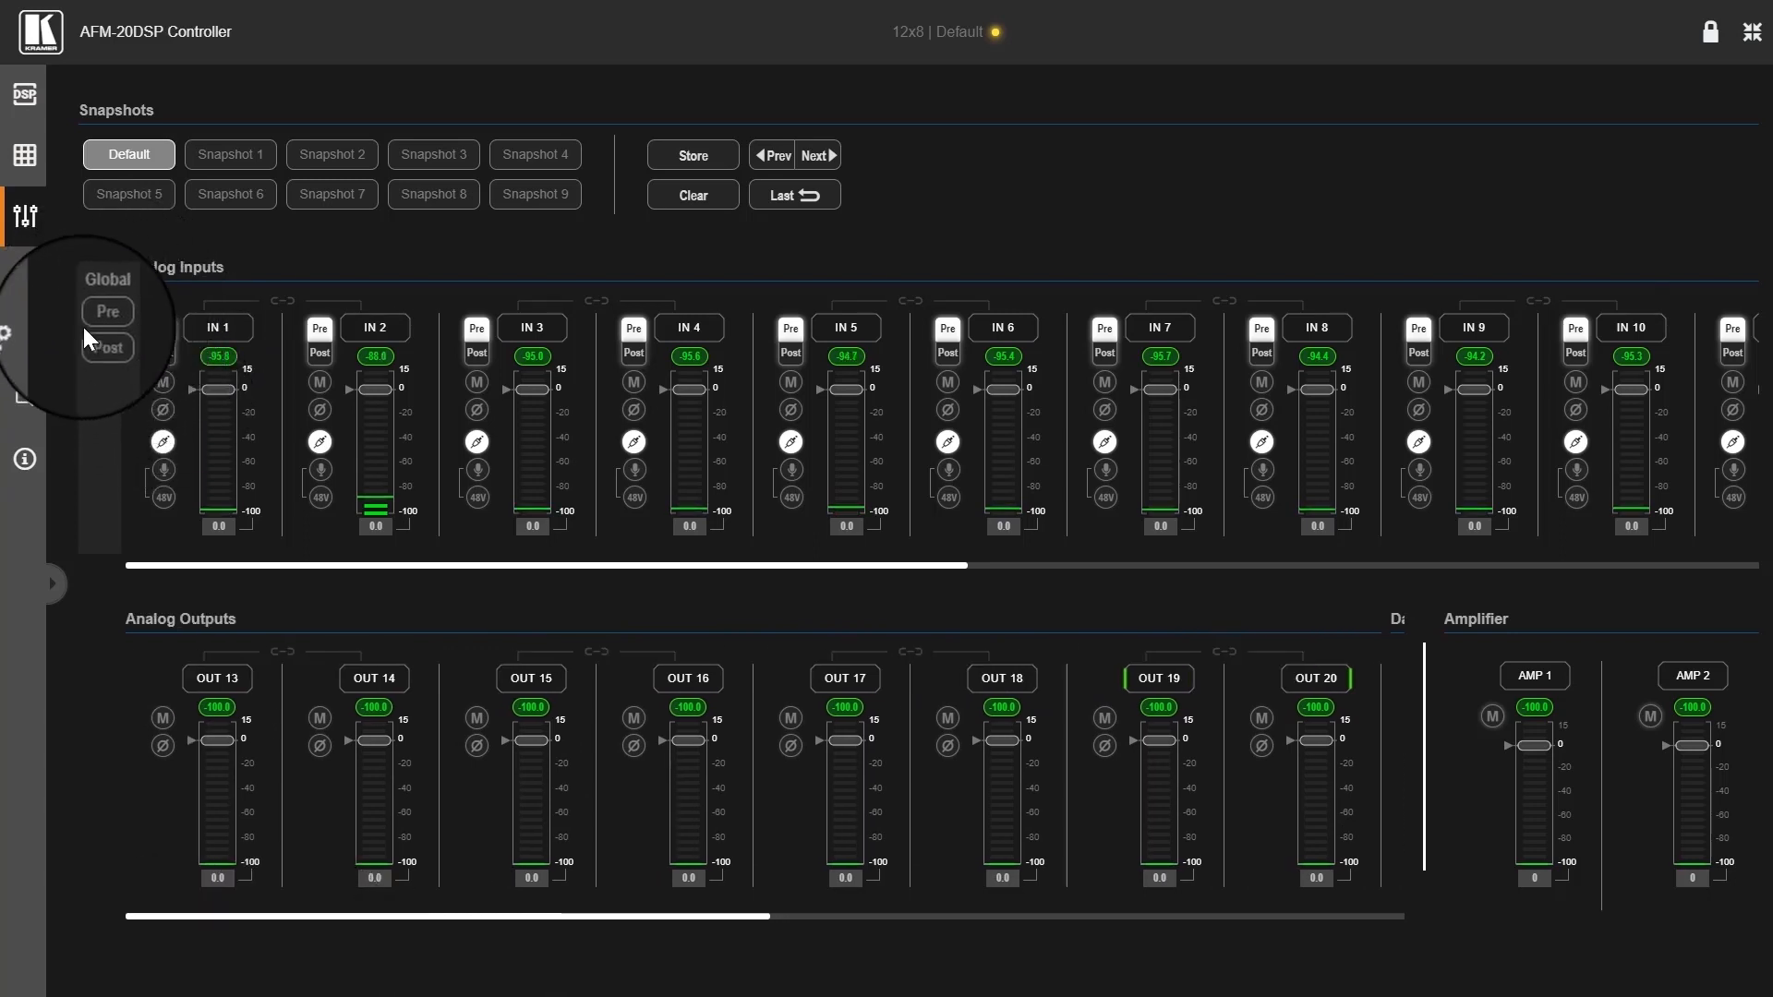
pyautogui.click(99, 319)
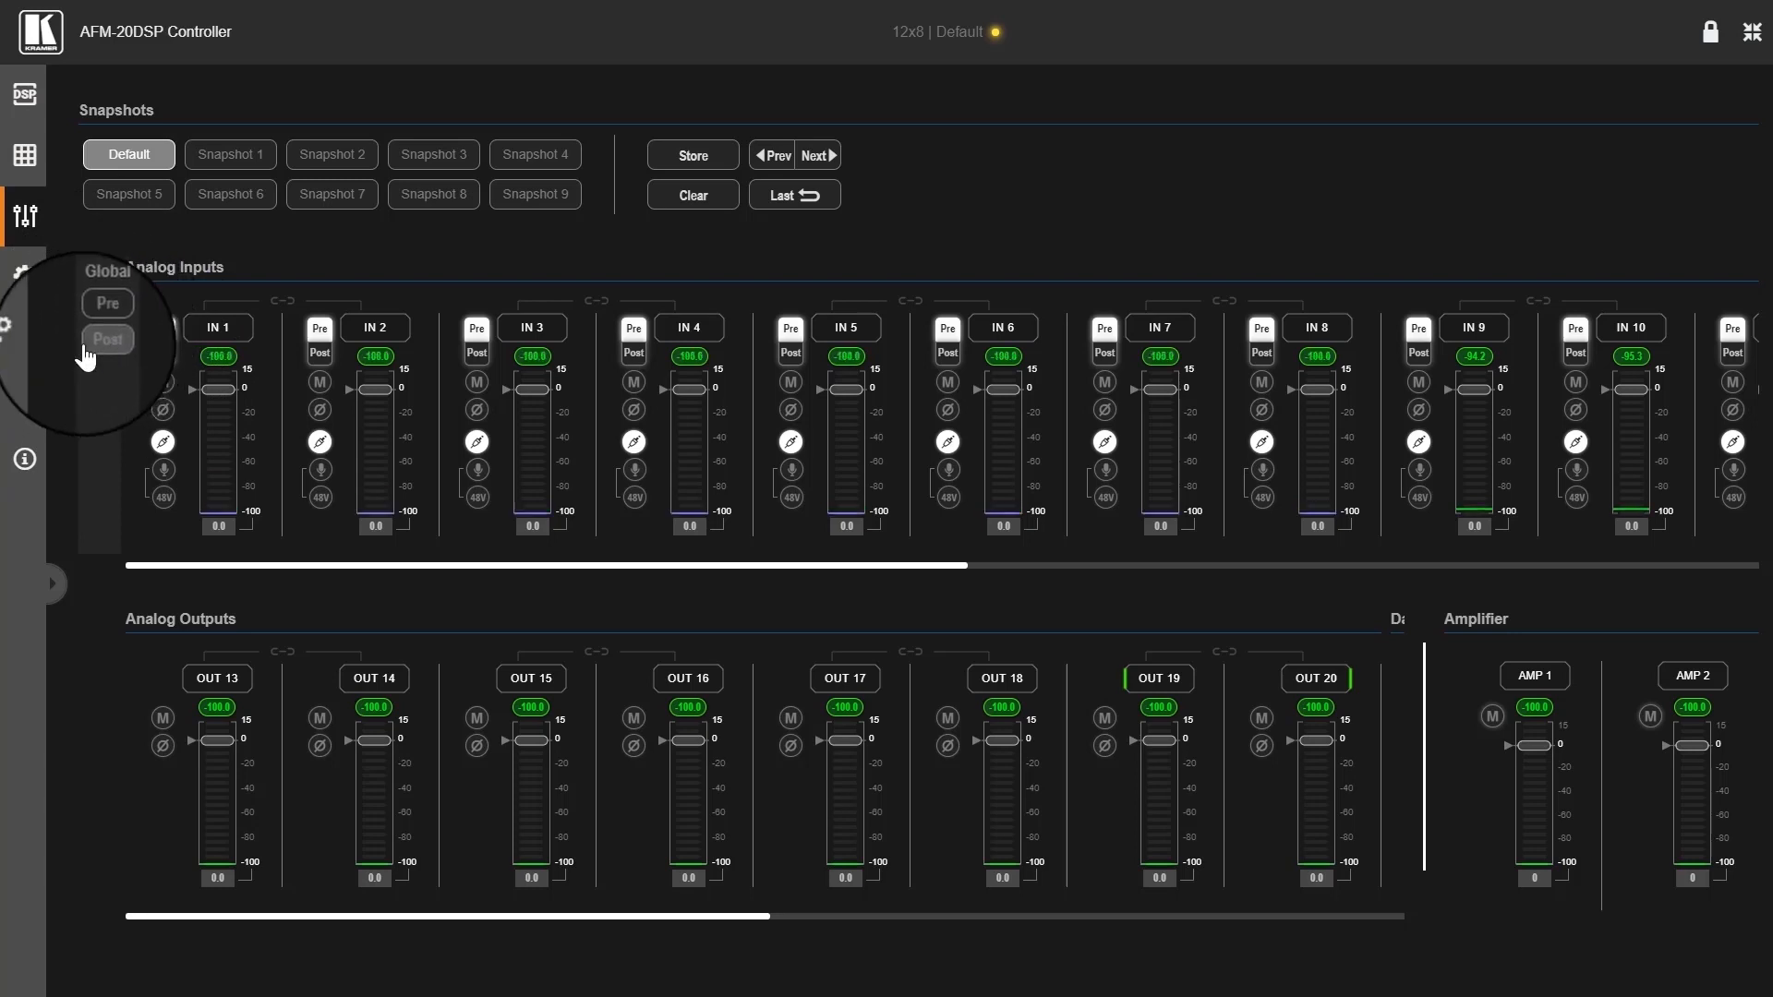
pyautogui.click(85, 356)
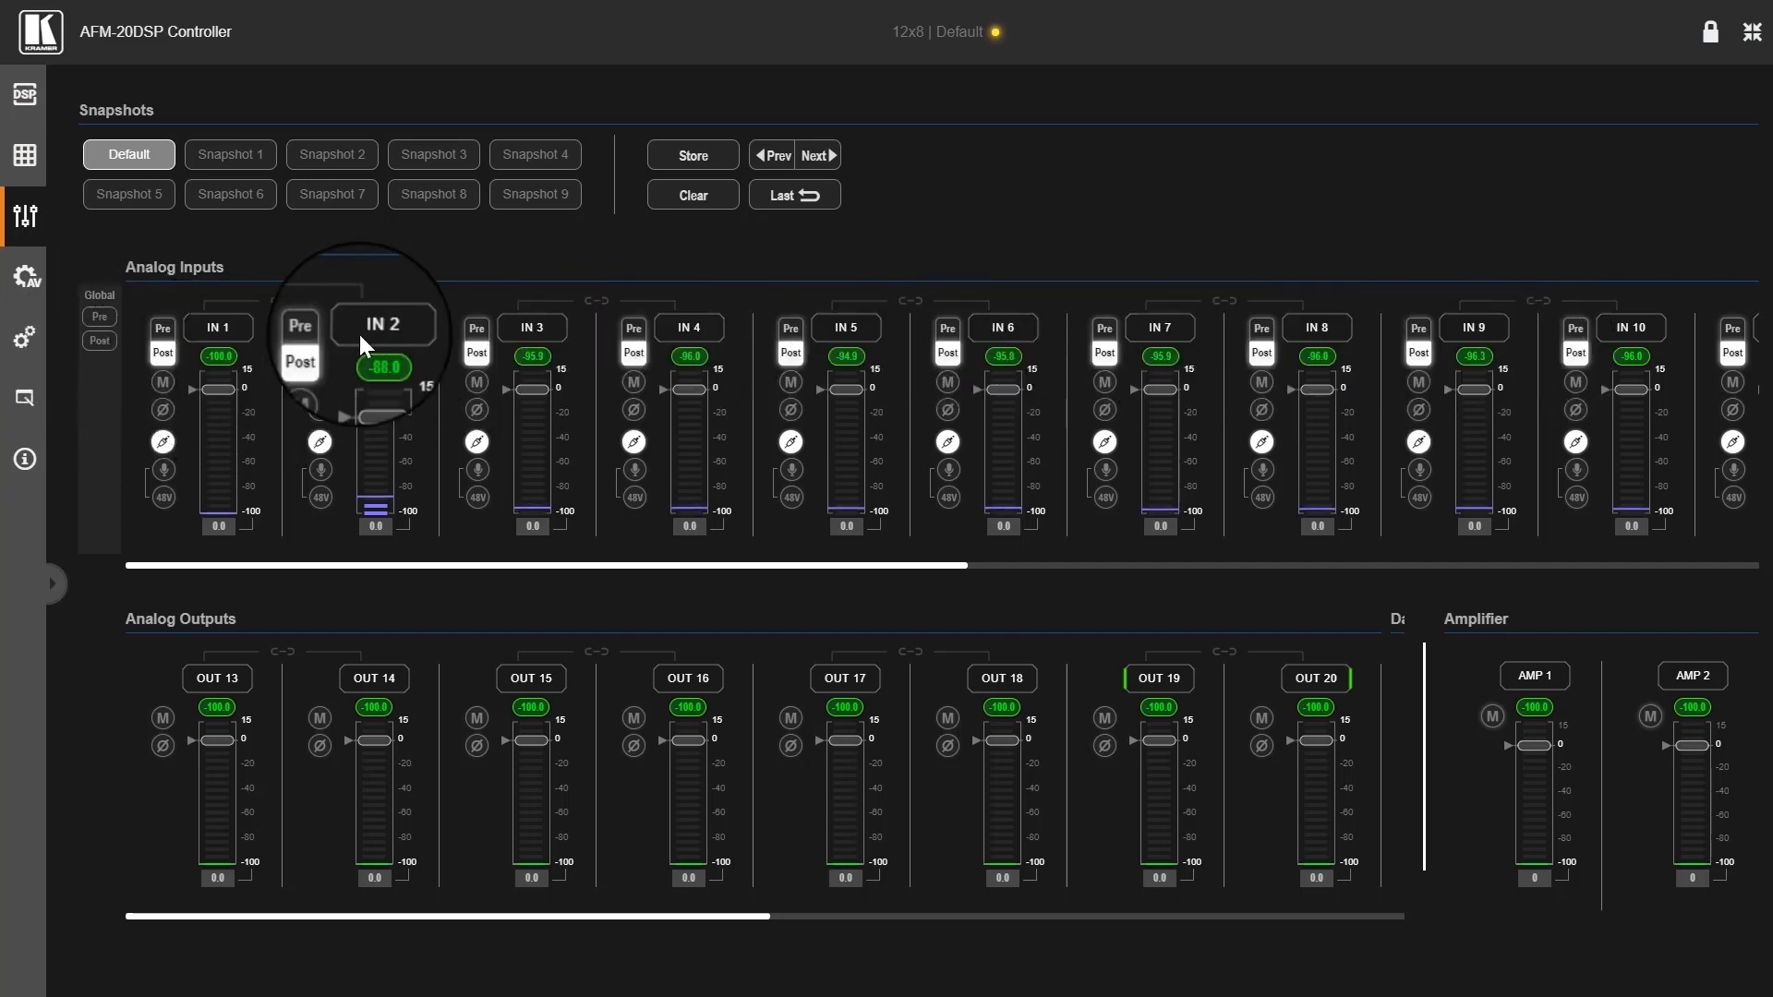
pyautogui.click(94, 329)
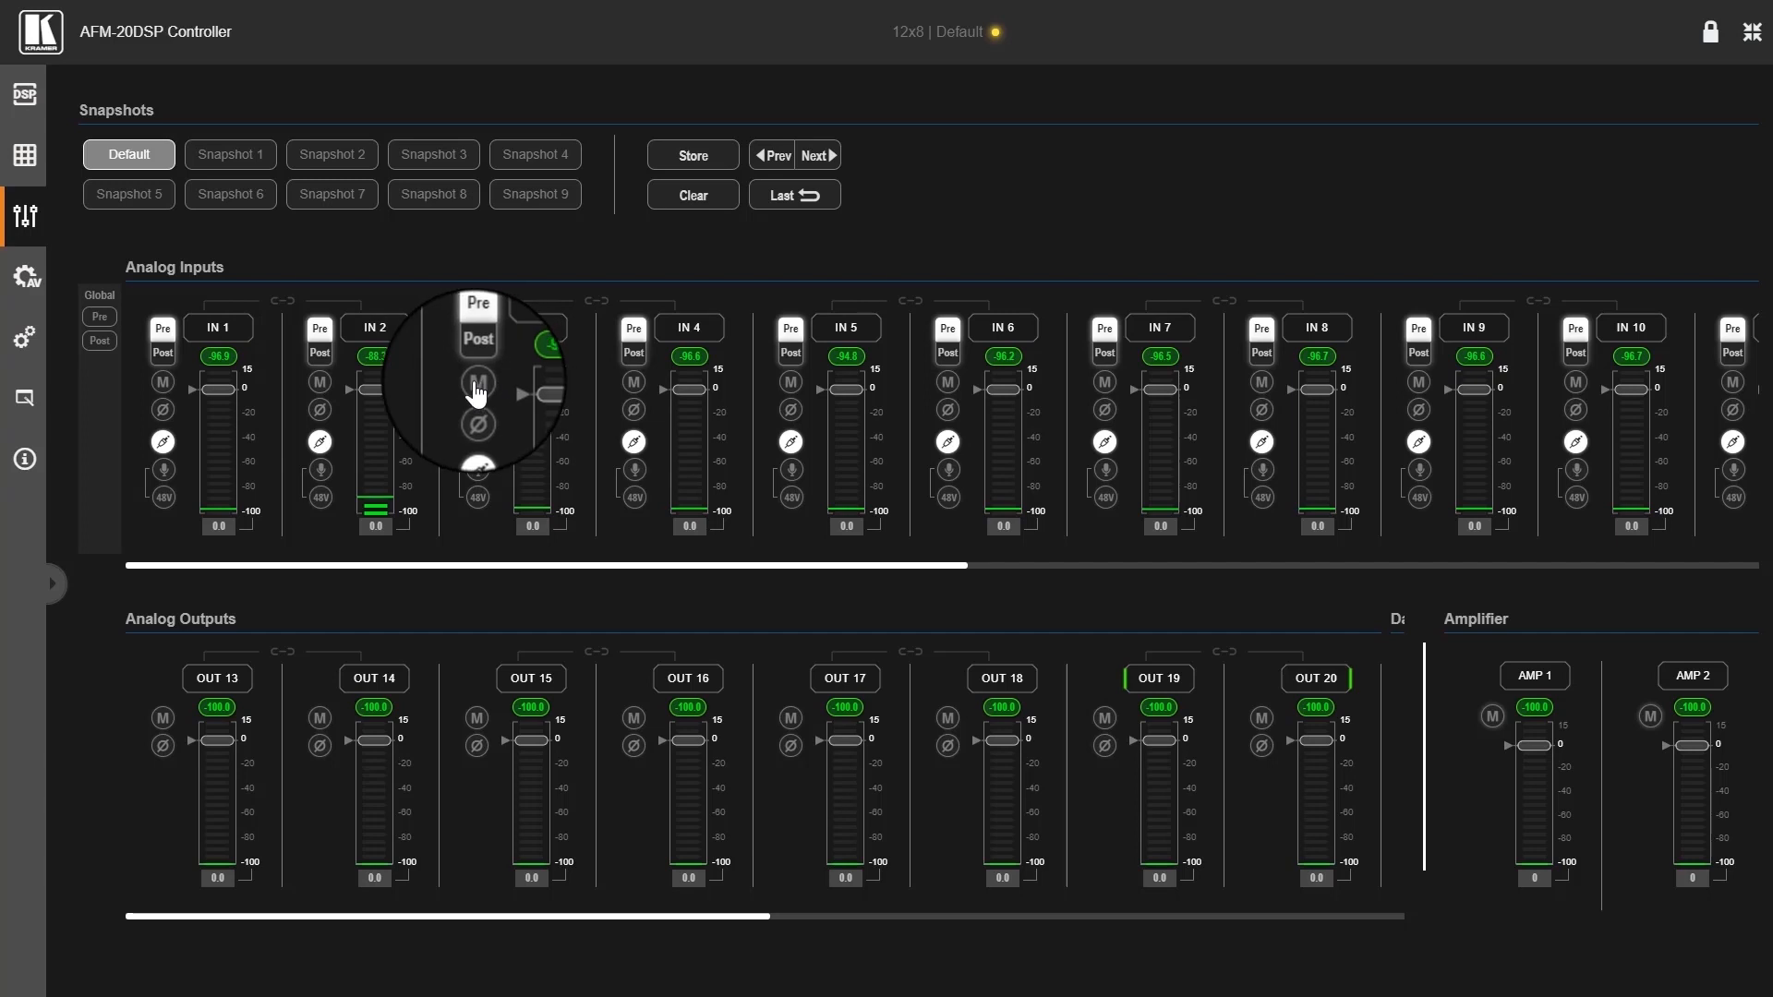
# Mute and unmute input IN 3, invert its phase, and switch it to Post.
pyautogui.click(477, 381)
pyautogui.click(476, 381)
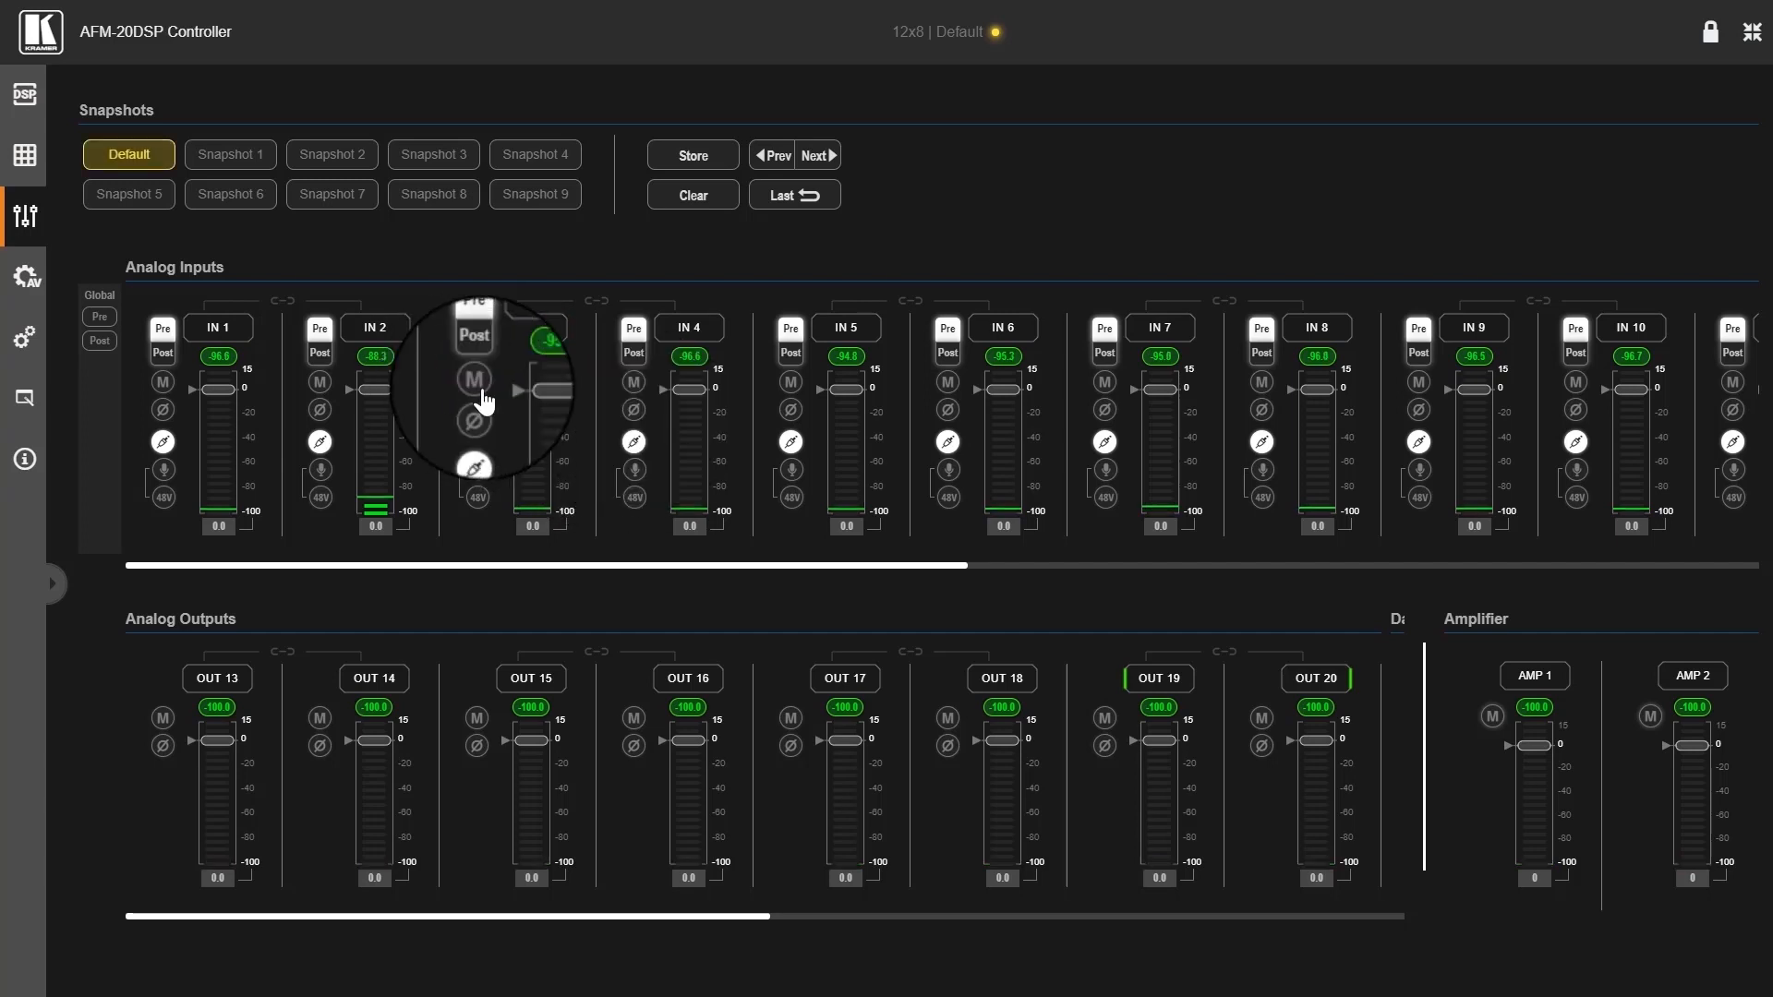
pyautogui.click(476, 413)
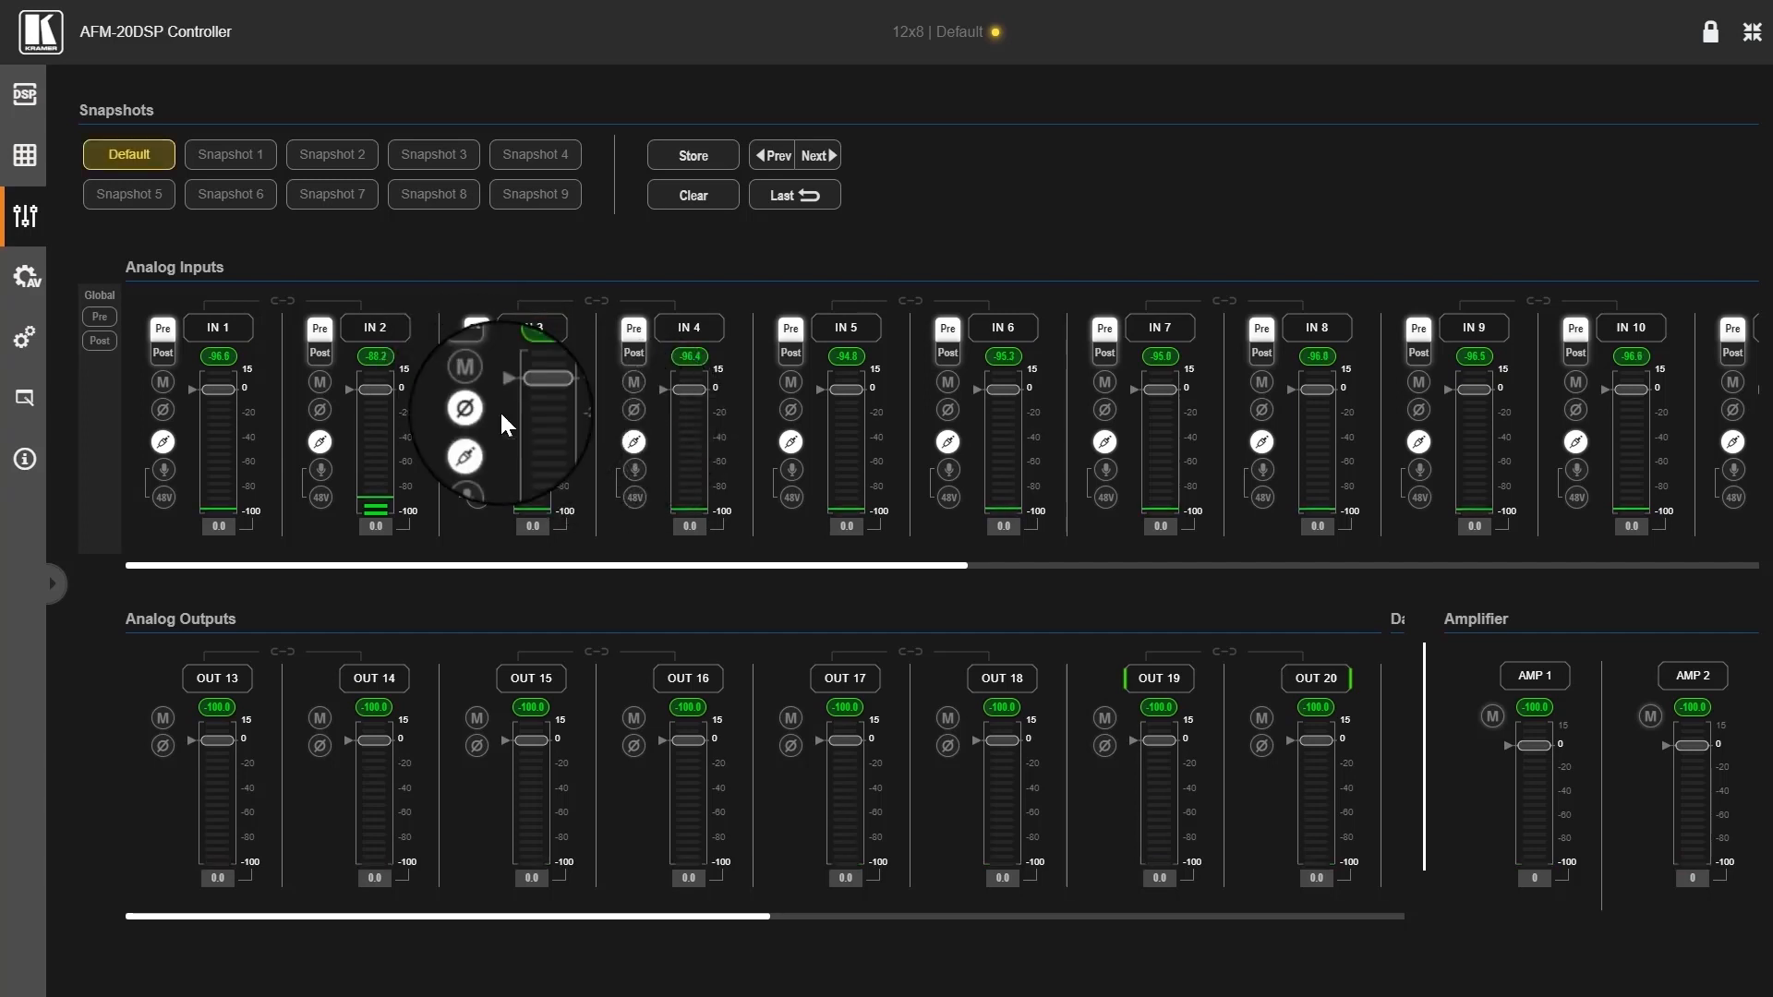
pyautogui.click(477, 353)
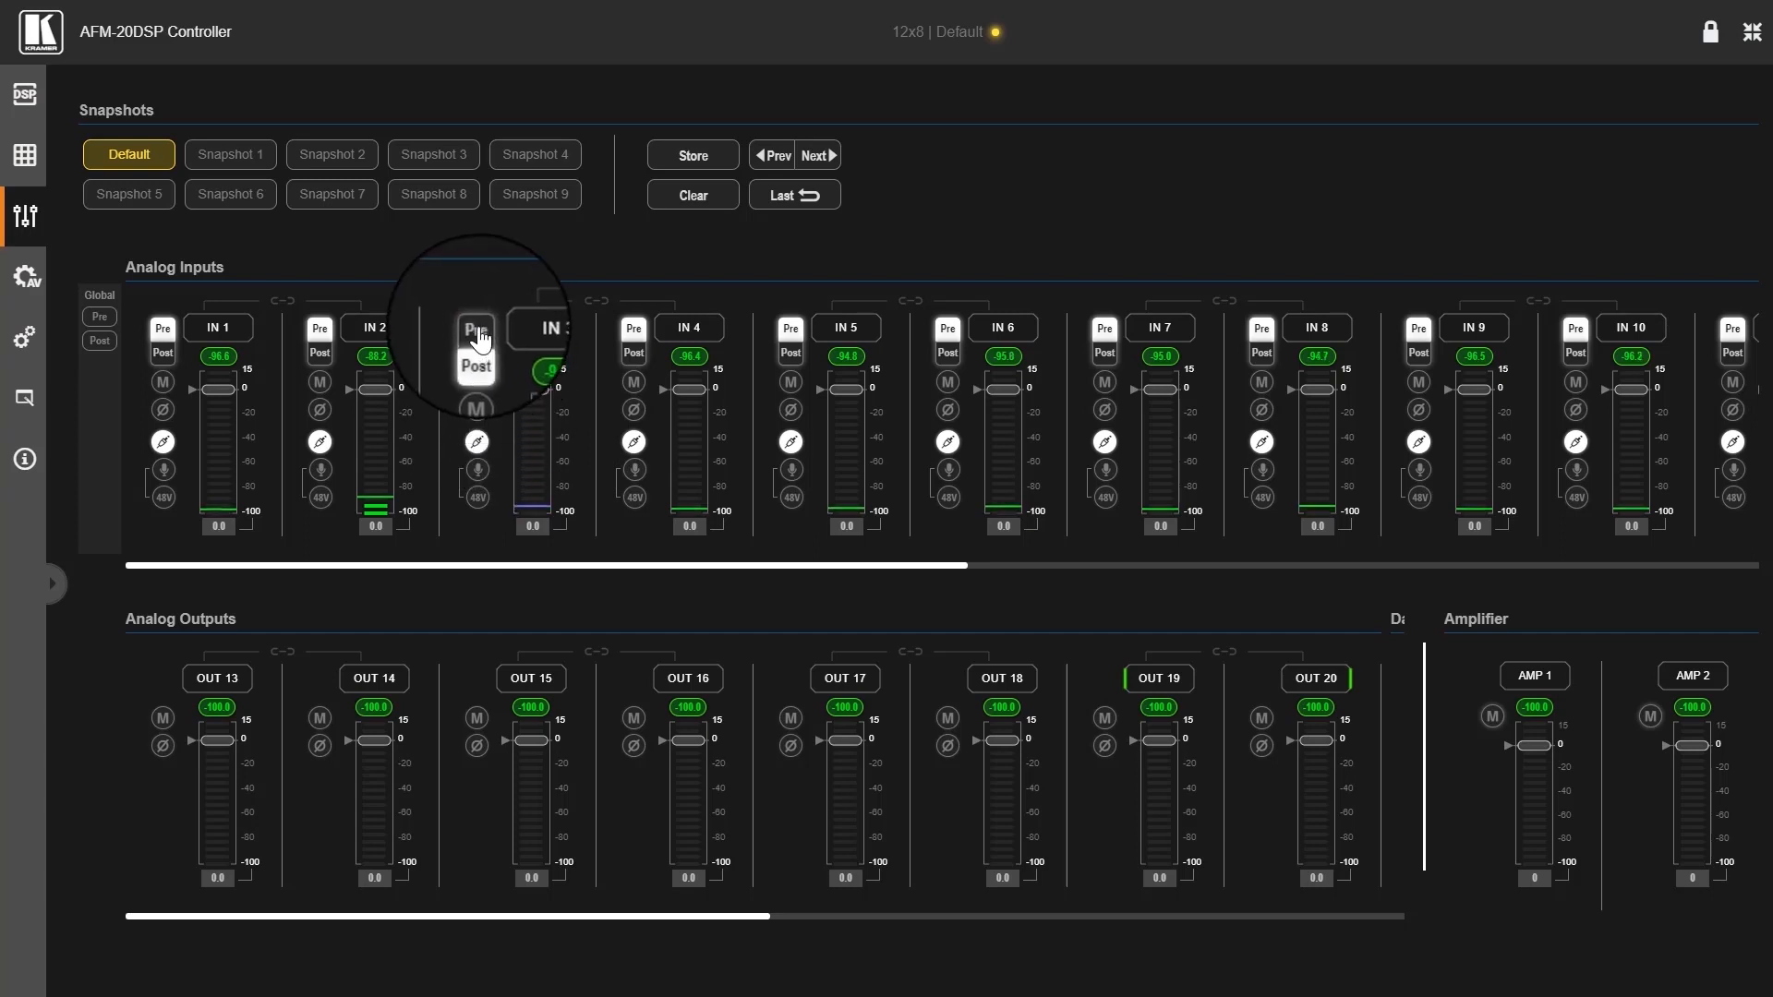
# Link input pair IN 3/IN 4 and output pairs OUT 13/14, 15/16, 17/18 and 19/20.
pyautogui.click(594, 302)
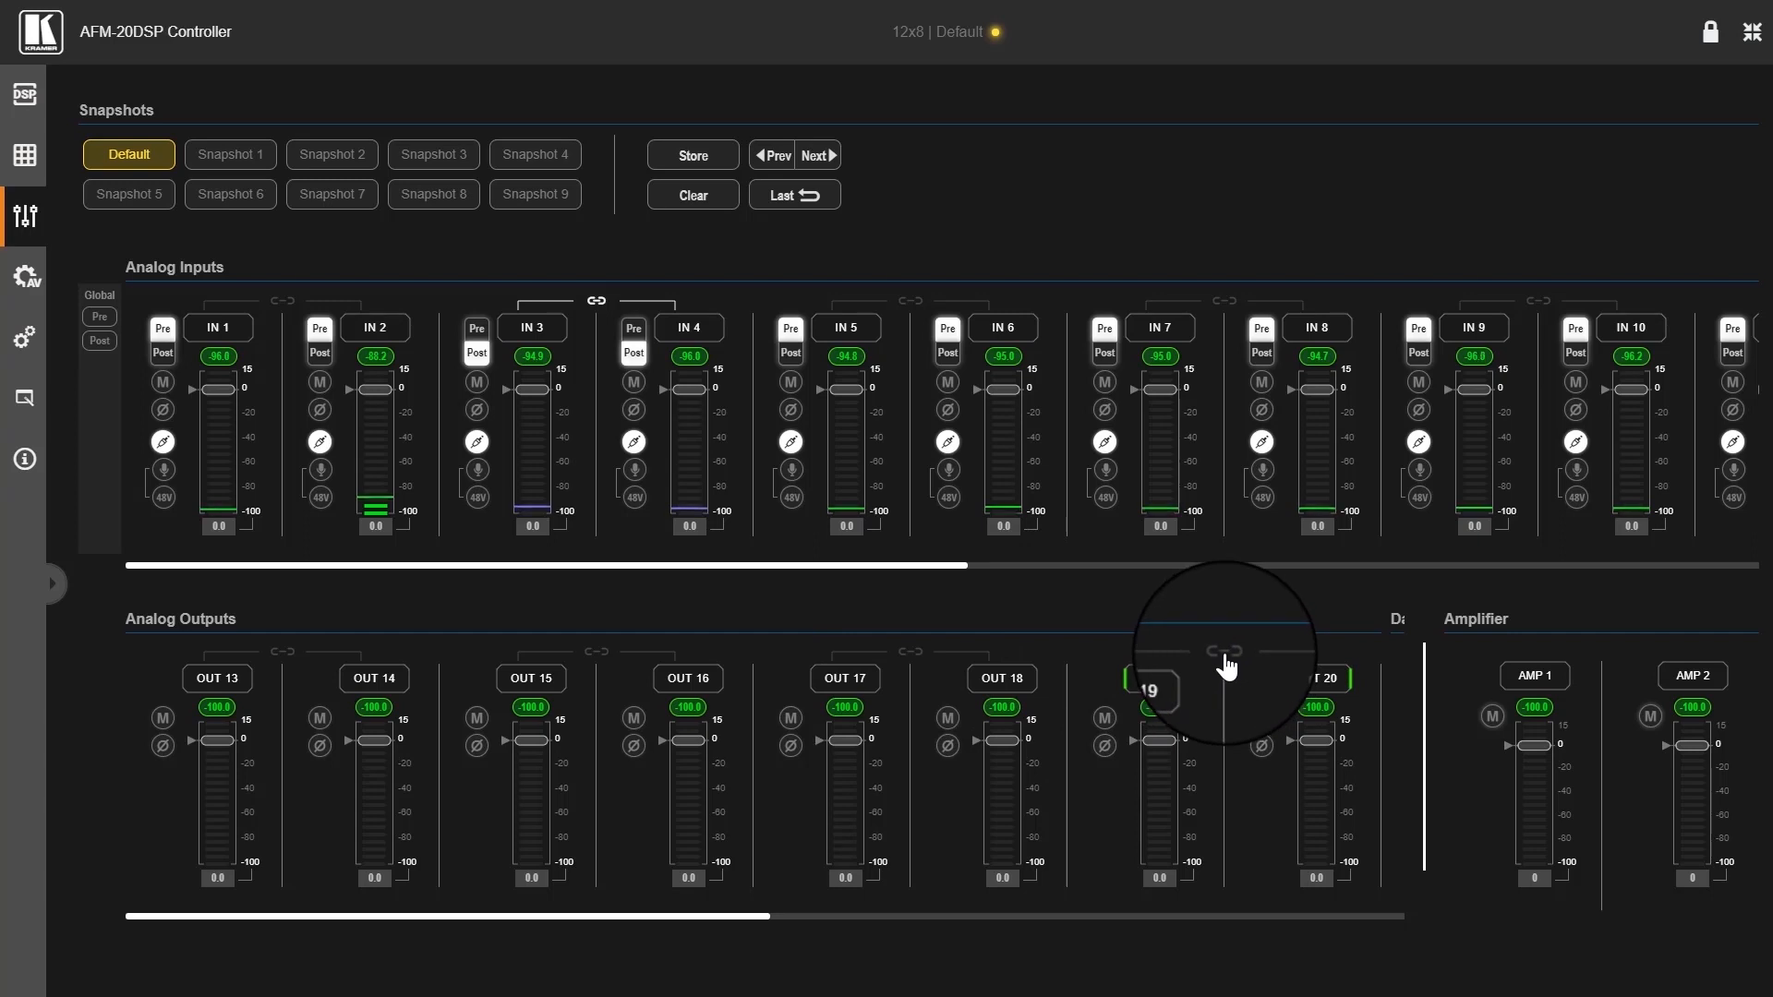
pyautogui.click(912, 651)
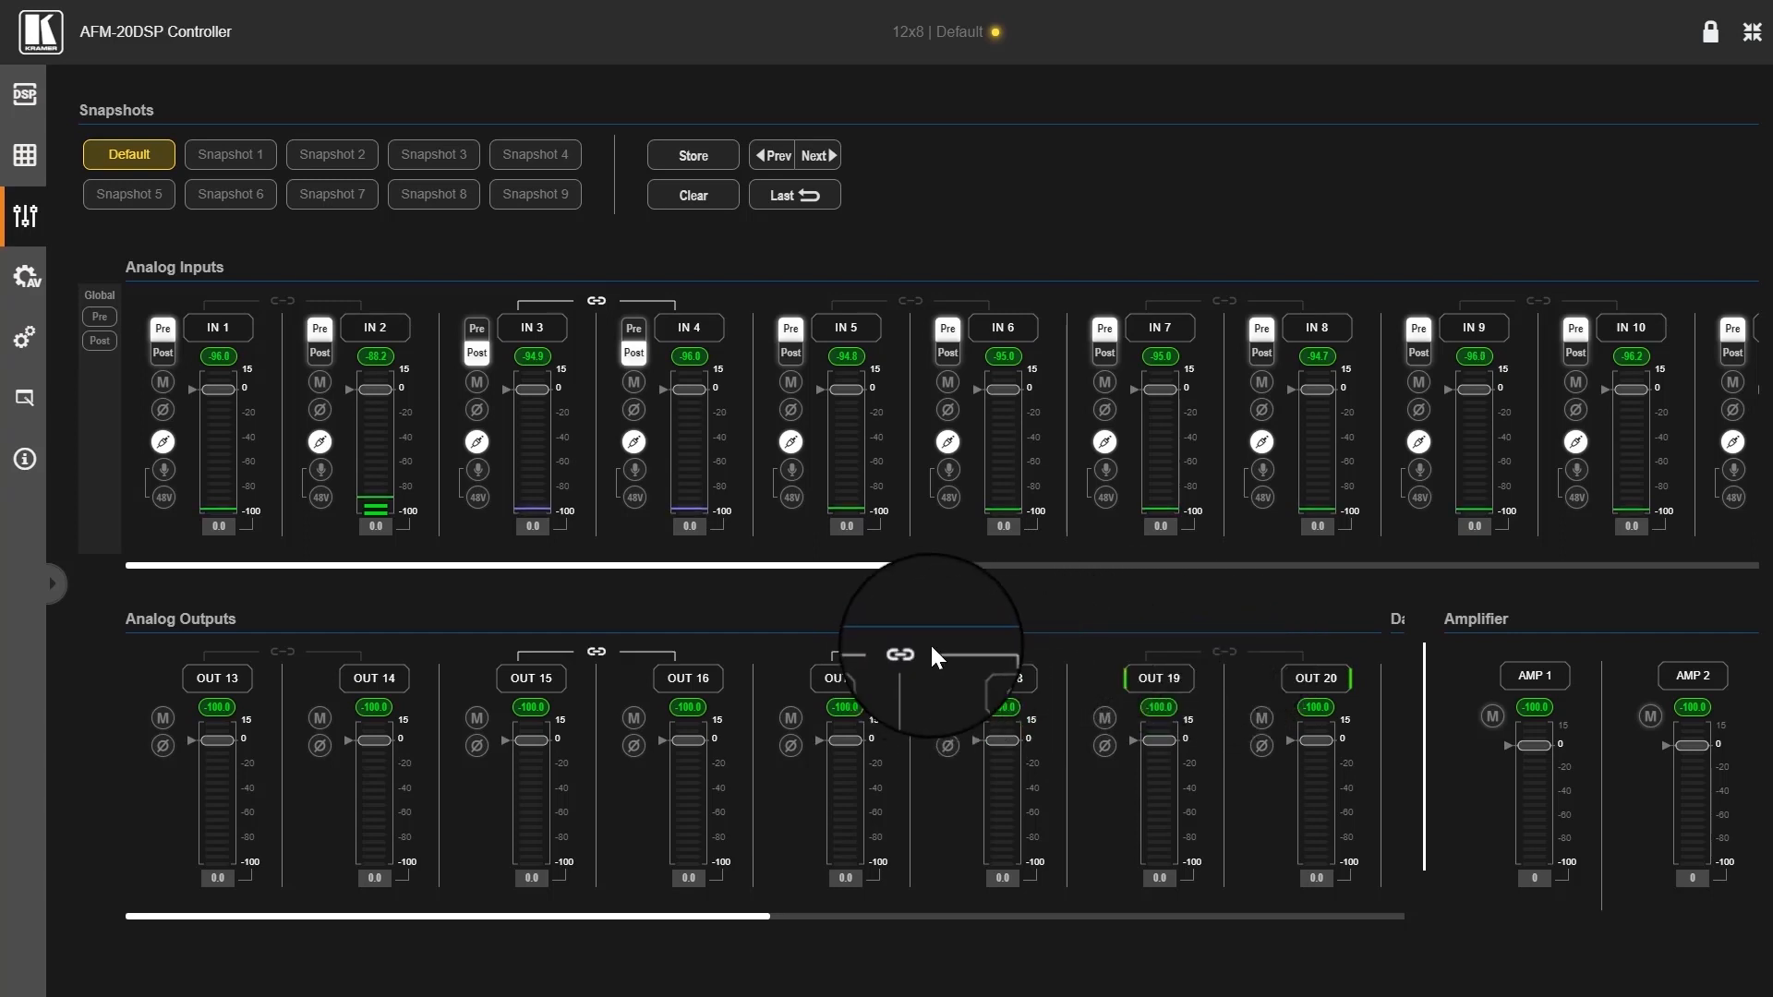
pyautogui.click(277, 652)
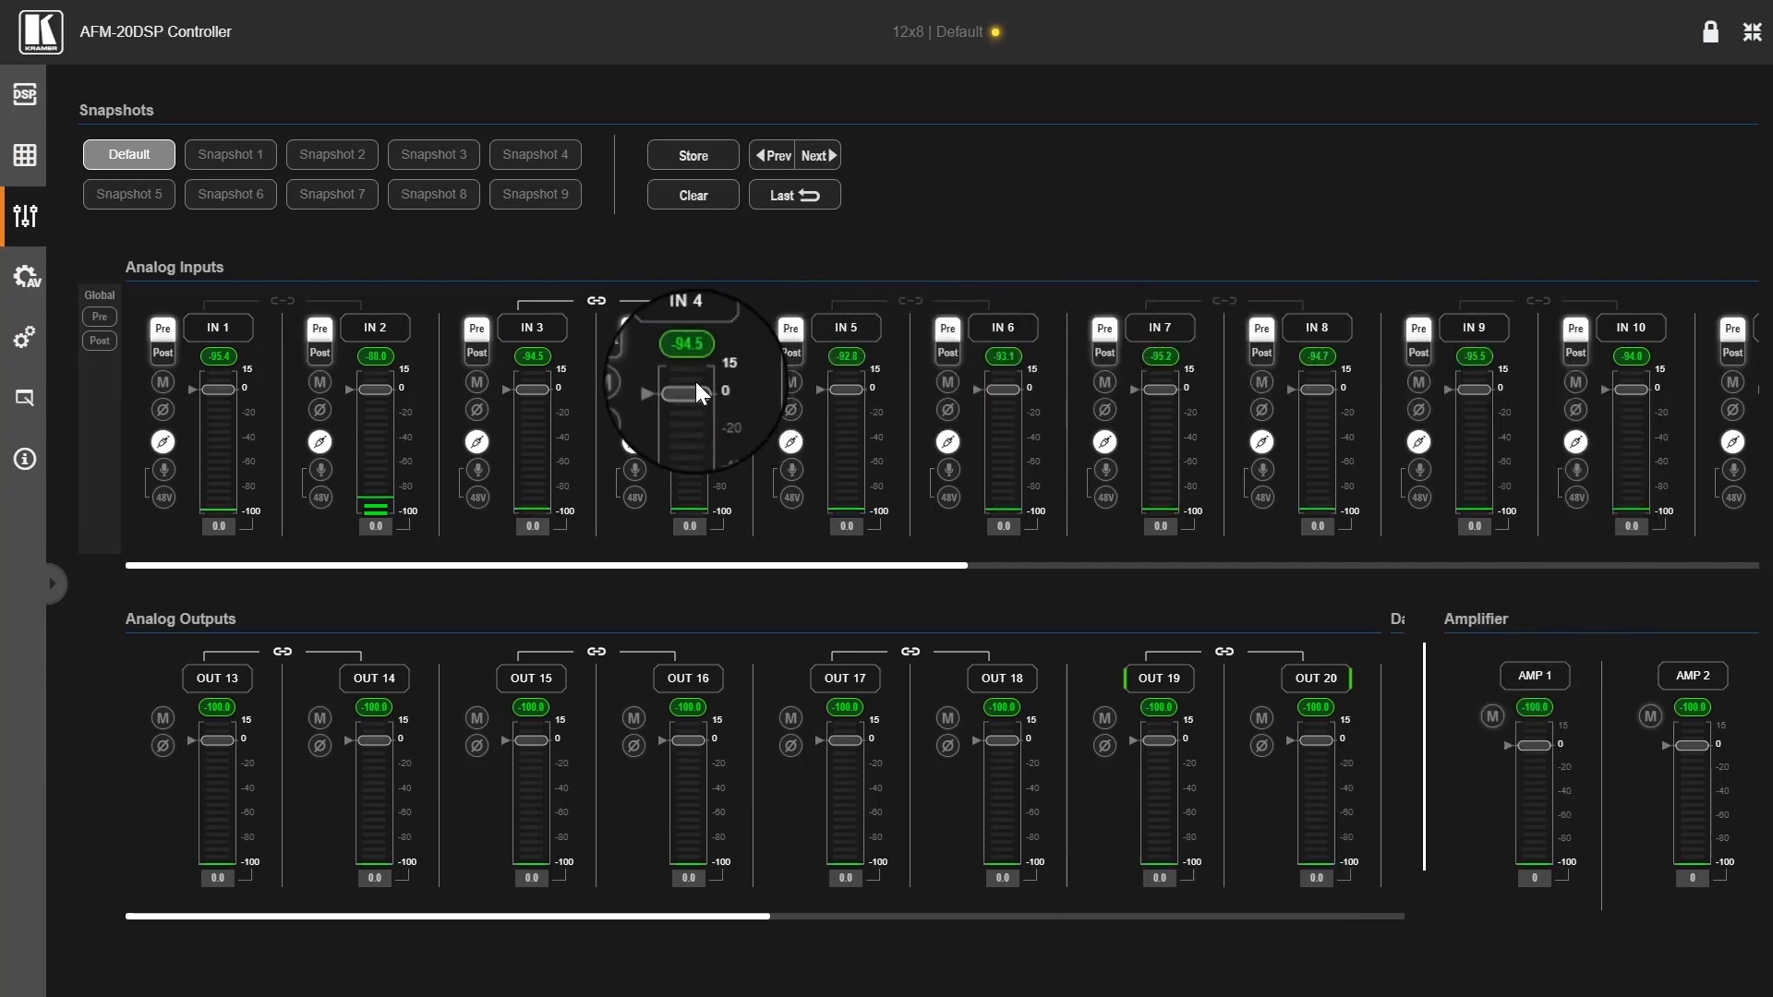
# Lower the IN 1 fader to -50, IN 2 to -16 and linked IN 3/IN 4 to -12, and mute the linked pair.
pyautogui.moveTo(689, 391); pyautogui.dragTo(695, 447)
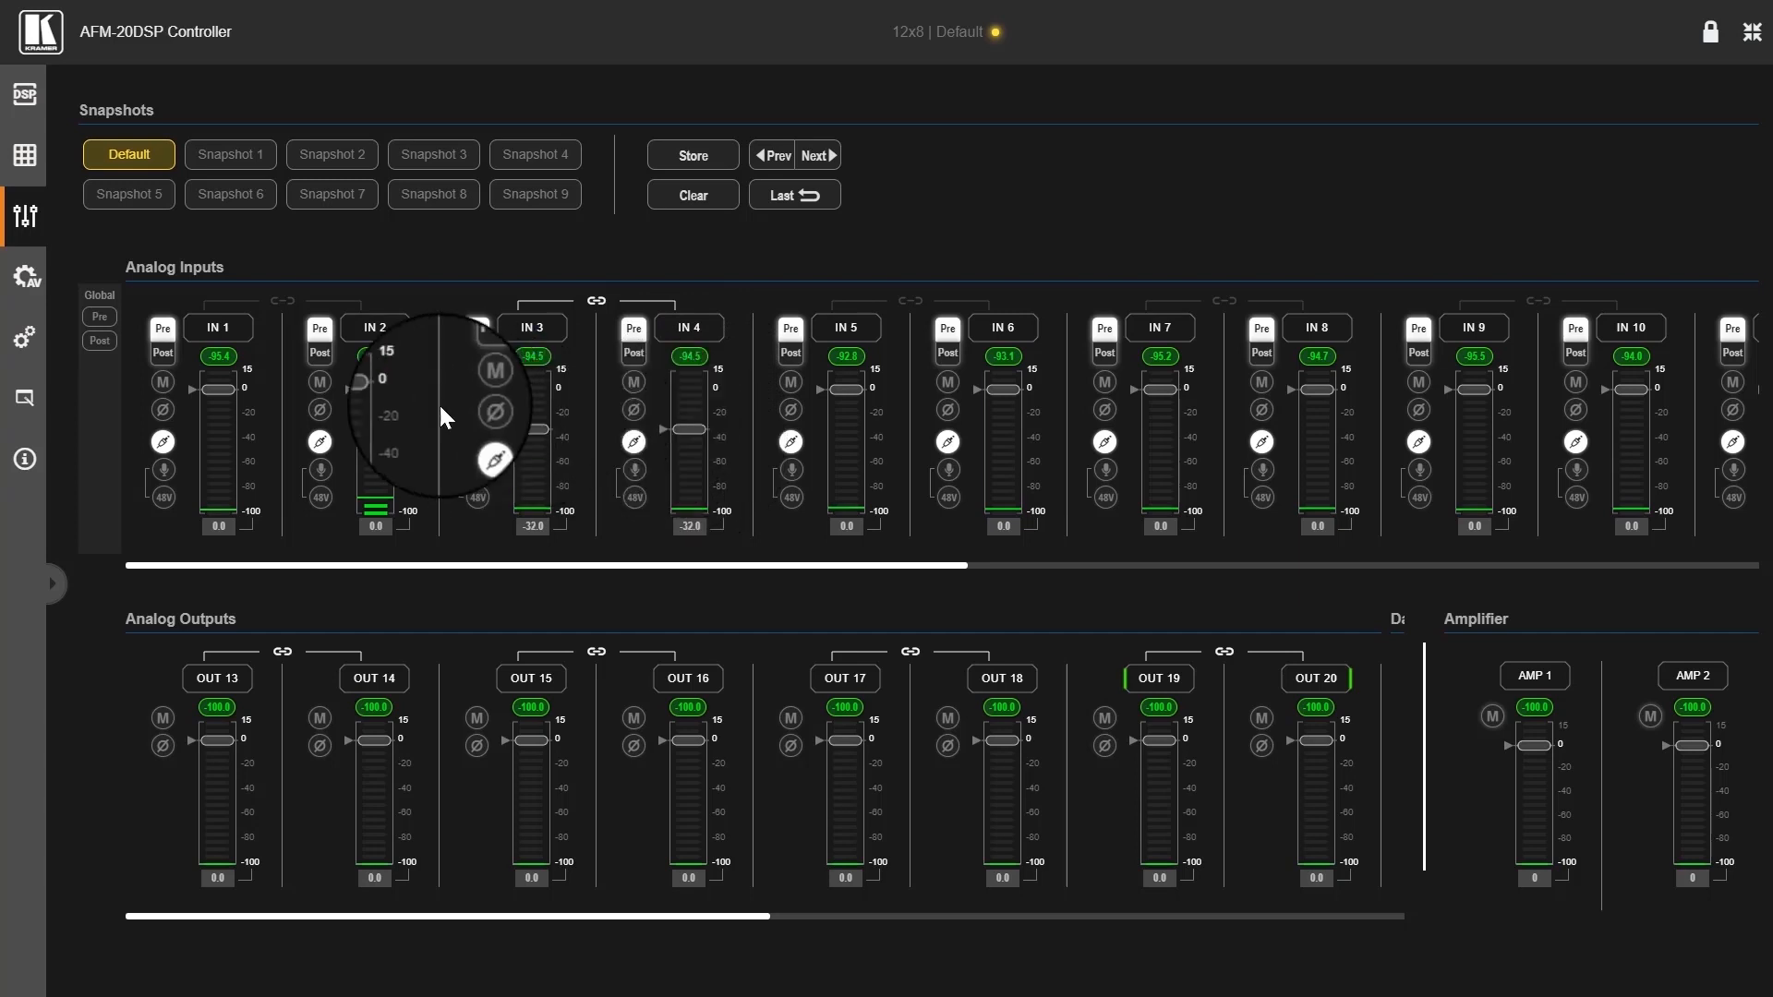
pyautogui.moveTo(369, 397); pyautogui.dragTo(375, 440)
pyautogui.moveTo(217, 396); pyautogui.dragTo(219, 474)
pyautogui.moveTo(532, 429); pyautogui.dragTo(532, 408)
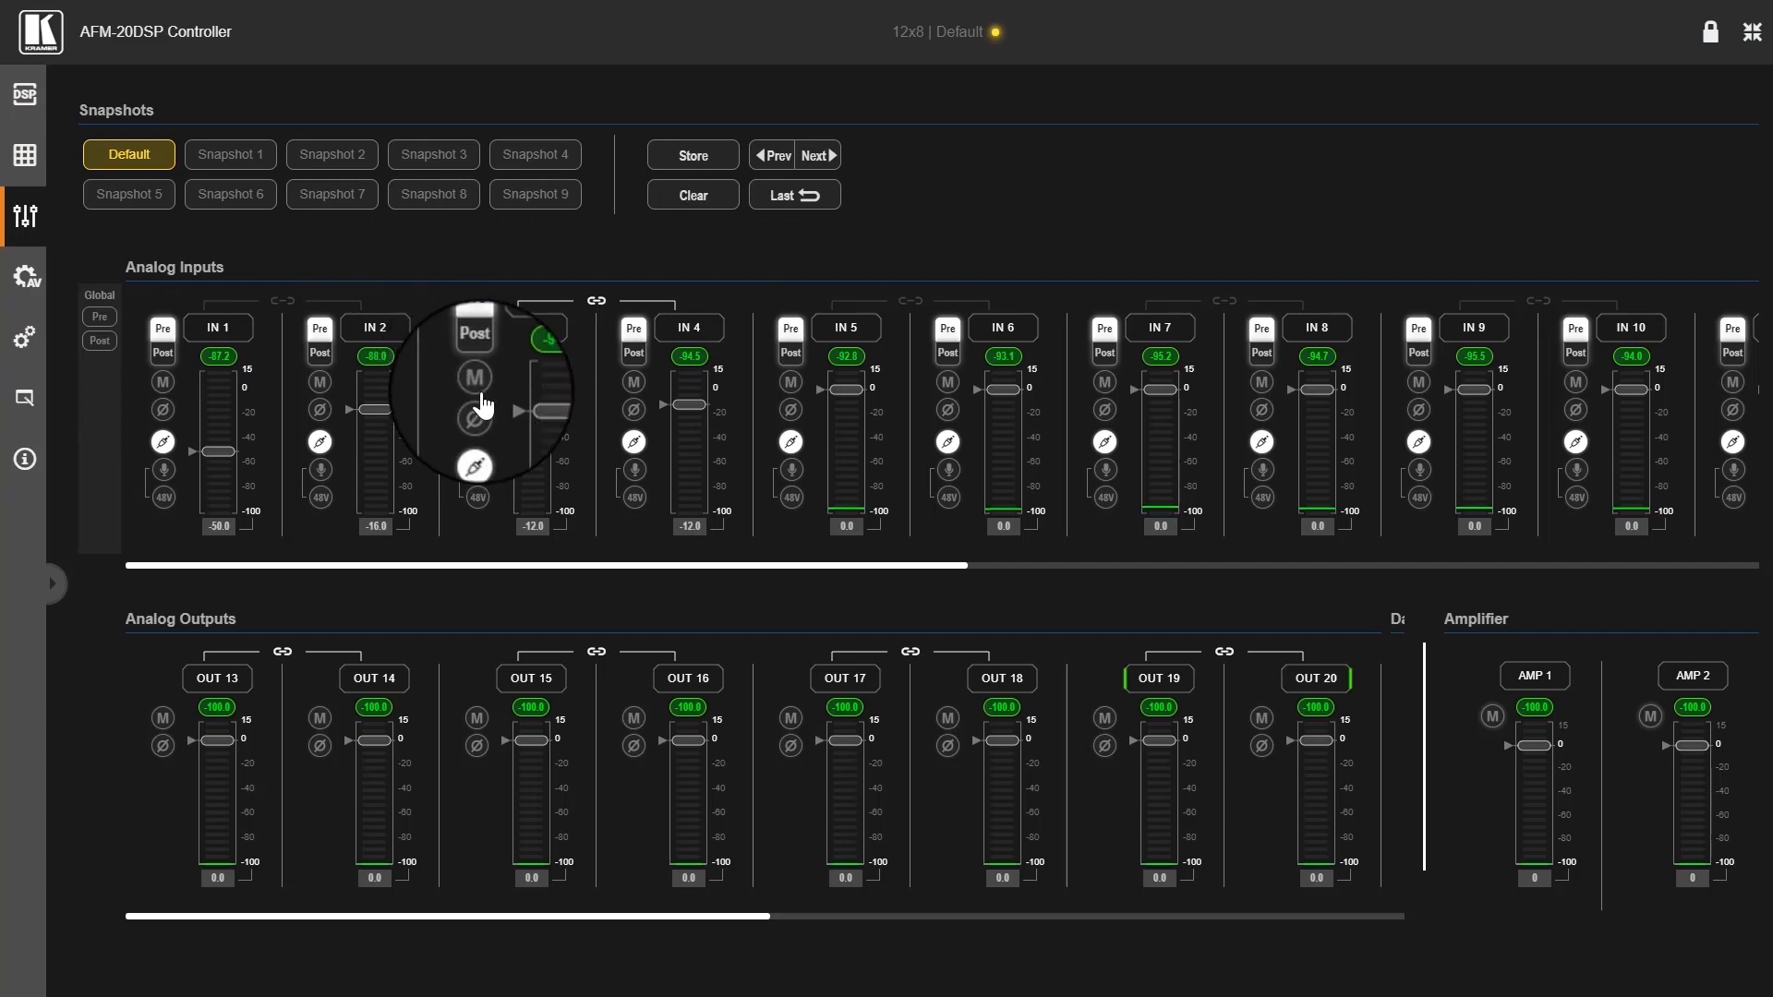
pyautogui.click(476, 381)
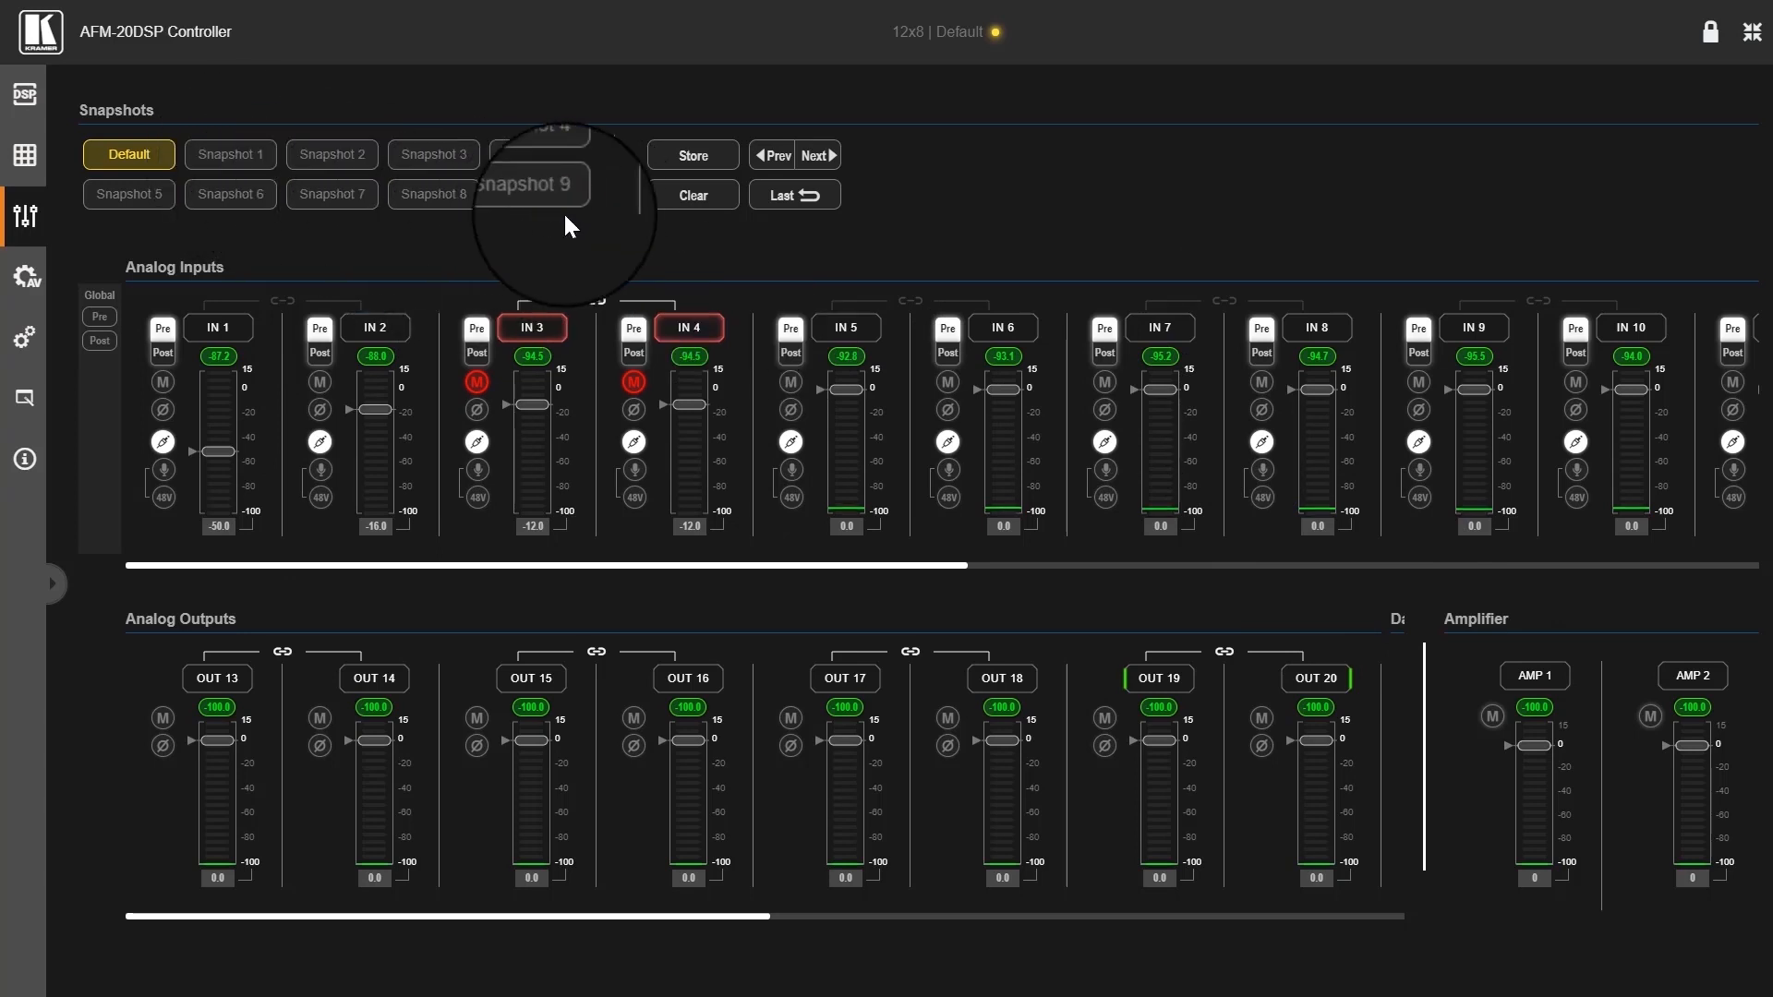
# Store the current mixer settings in Snapshot 1, and recall Snapshot 2 and Snapshot 1 to compare them.
pyautogui.click(686, 159)
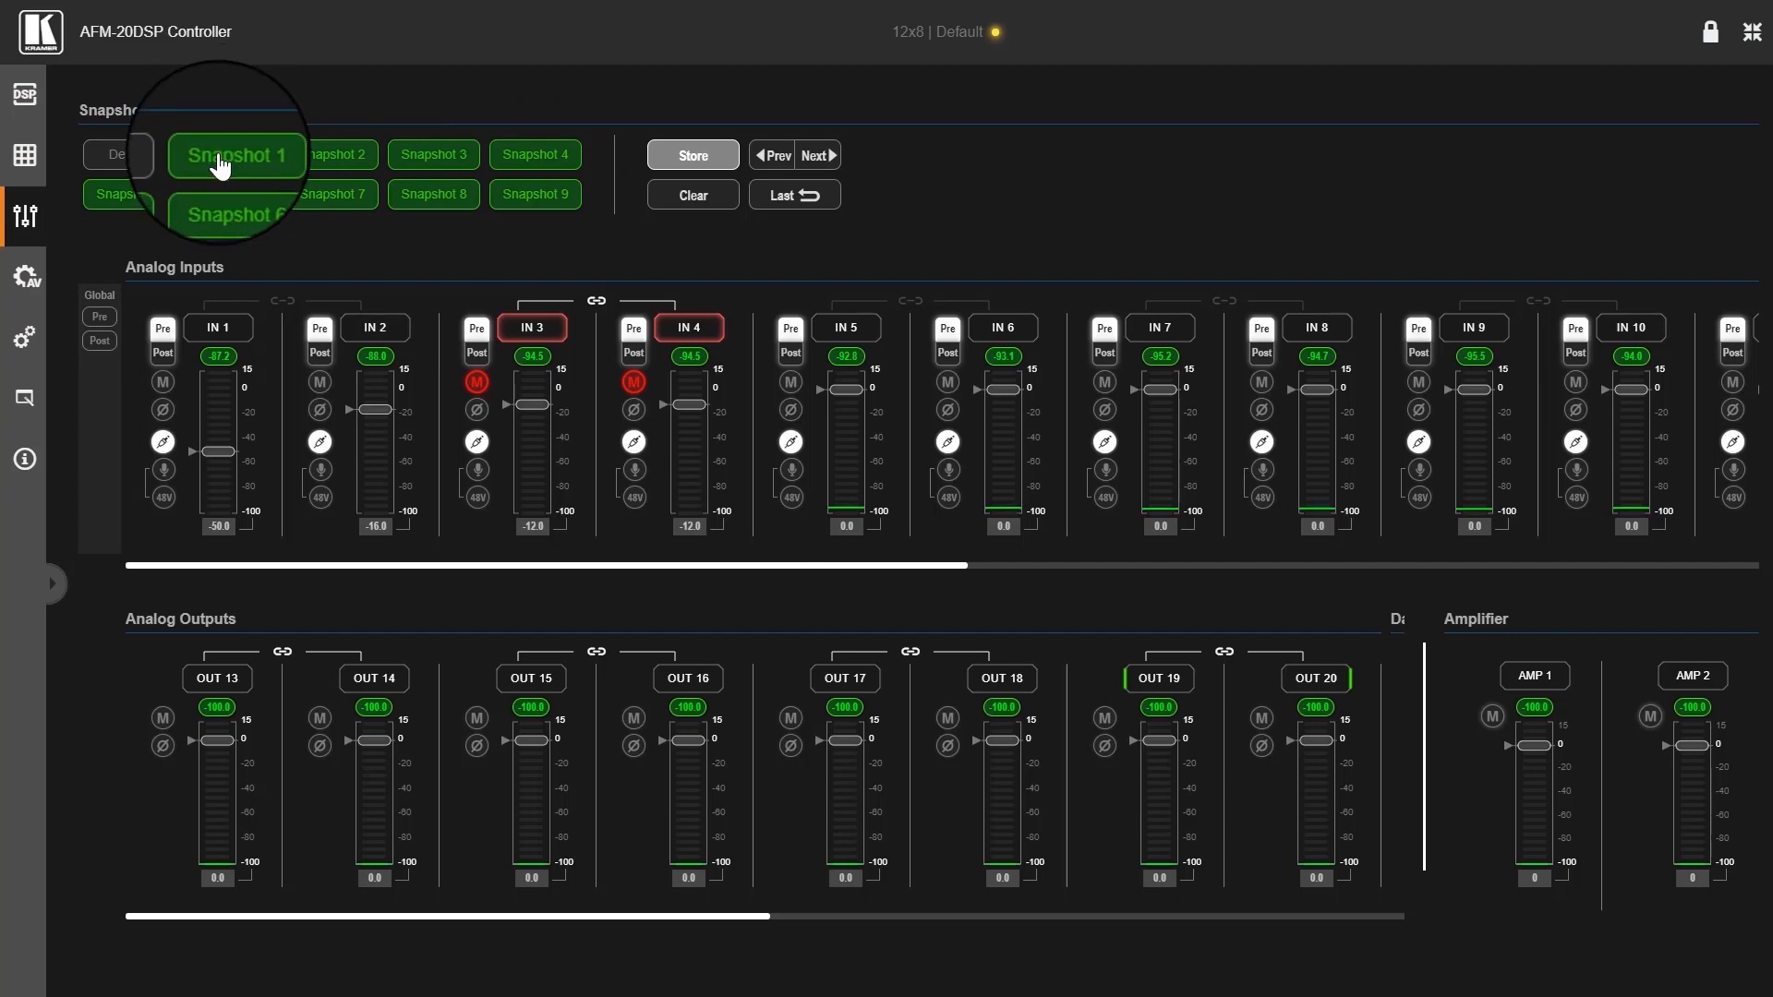
pyautogui.click(220, 164)
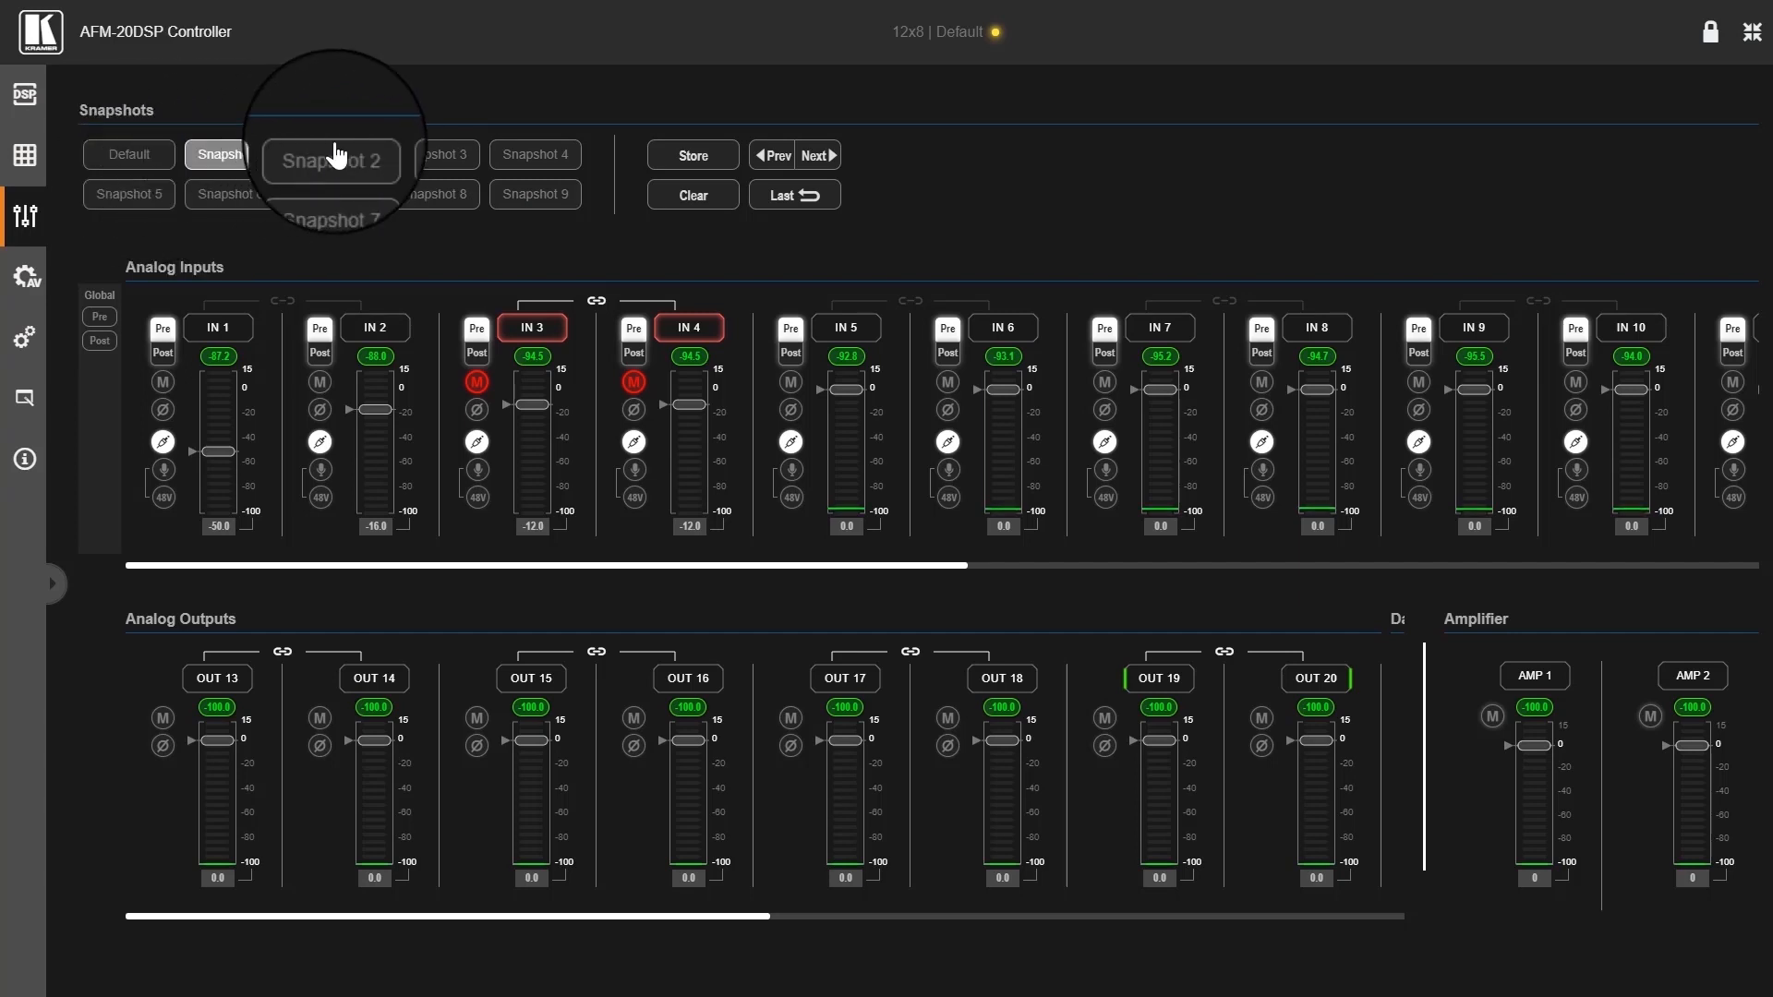
pyautogui.click(334, 157)
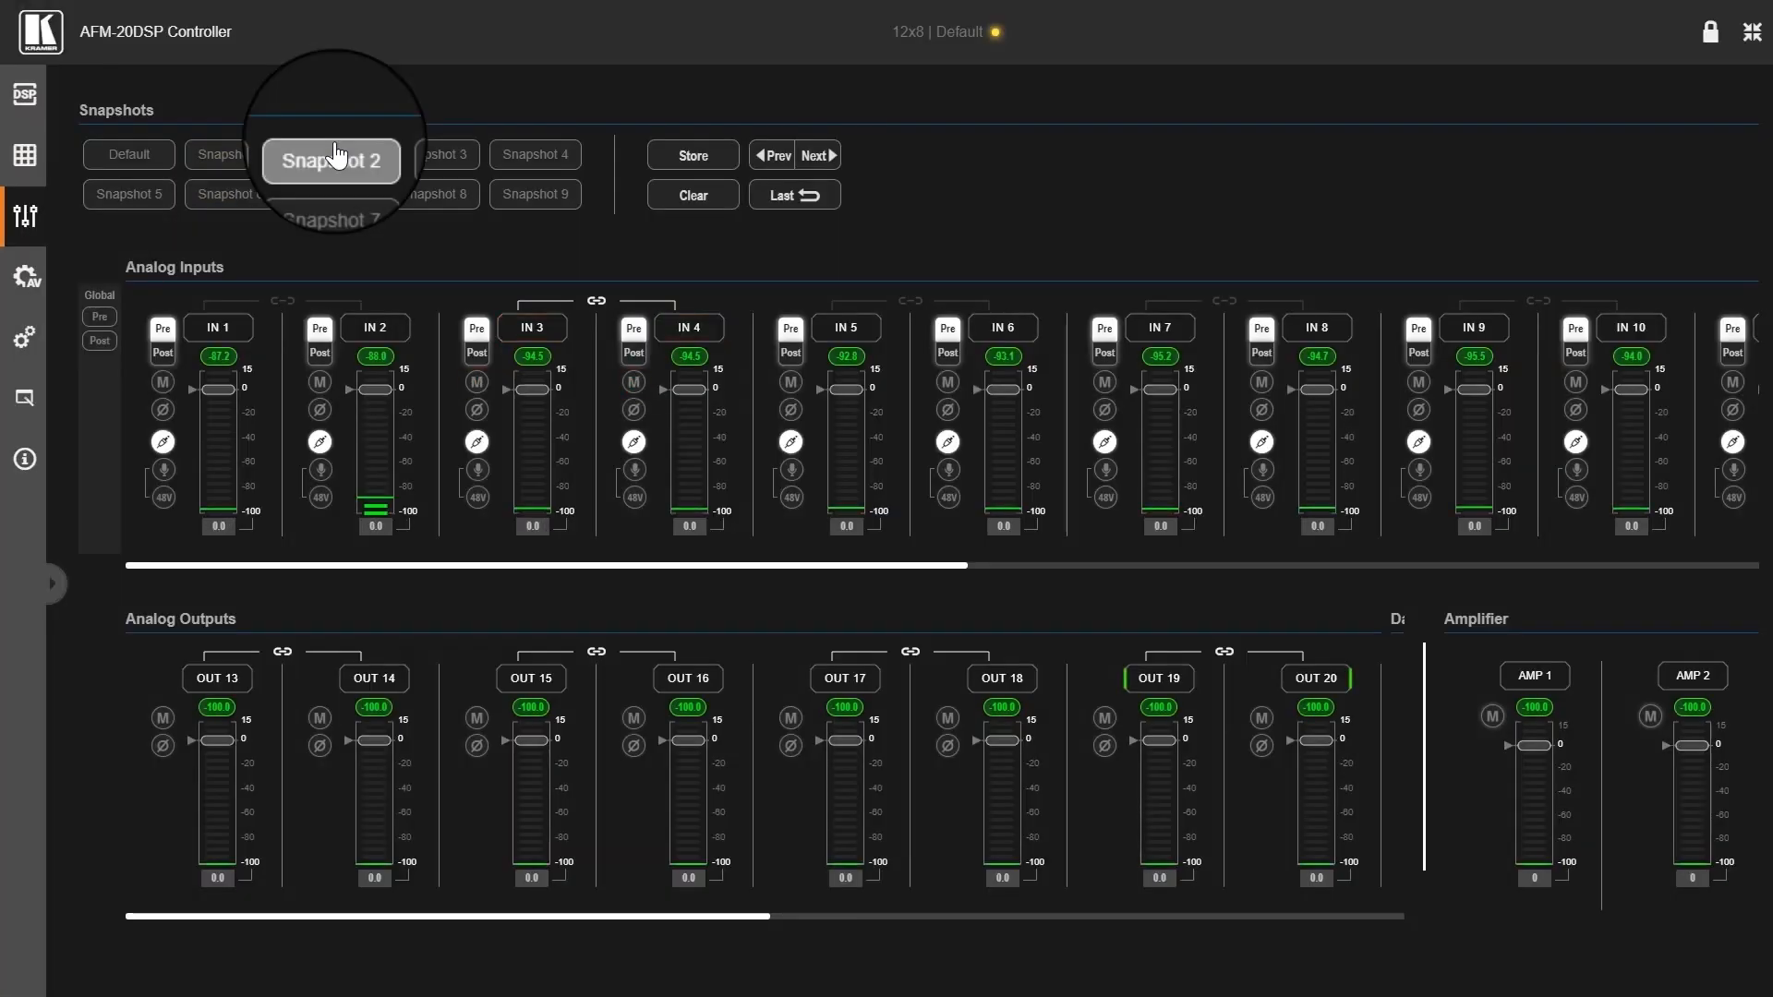
pyautogui.click(227, 159)
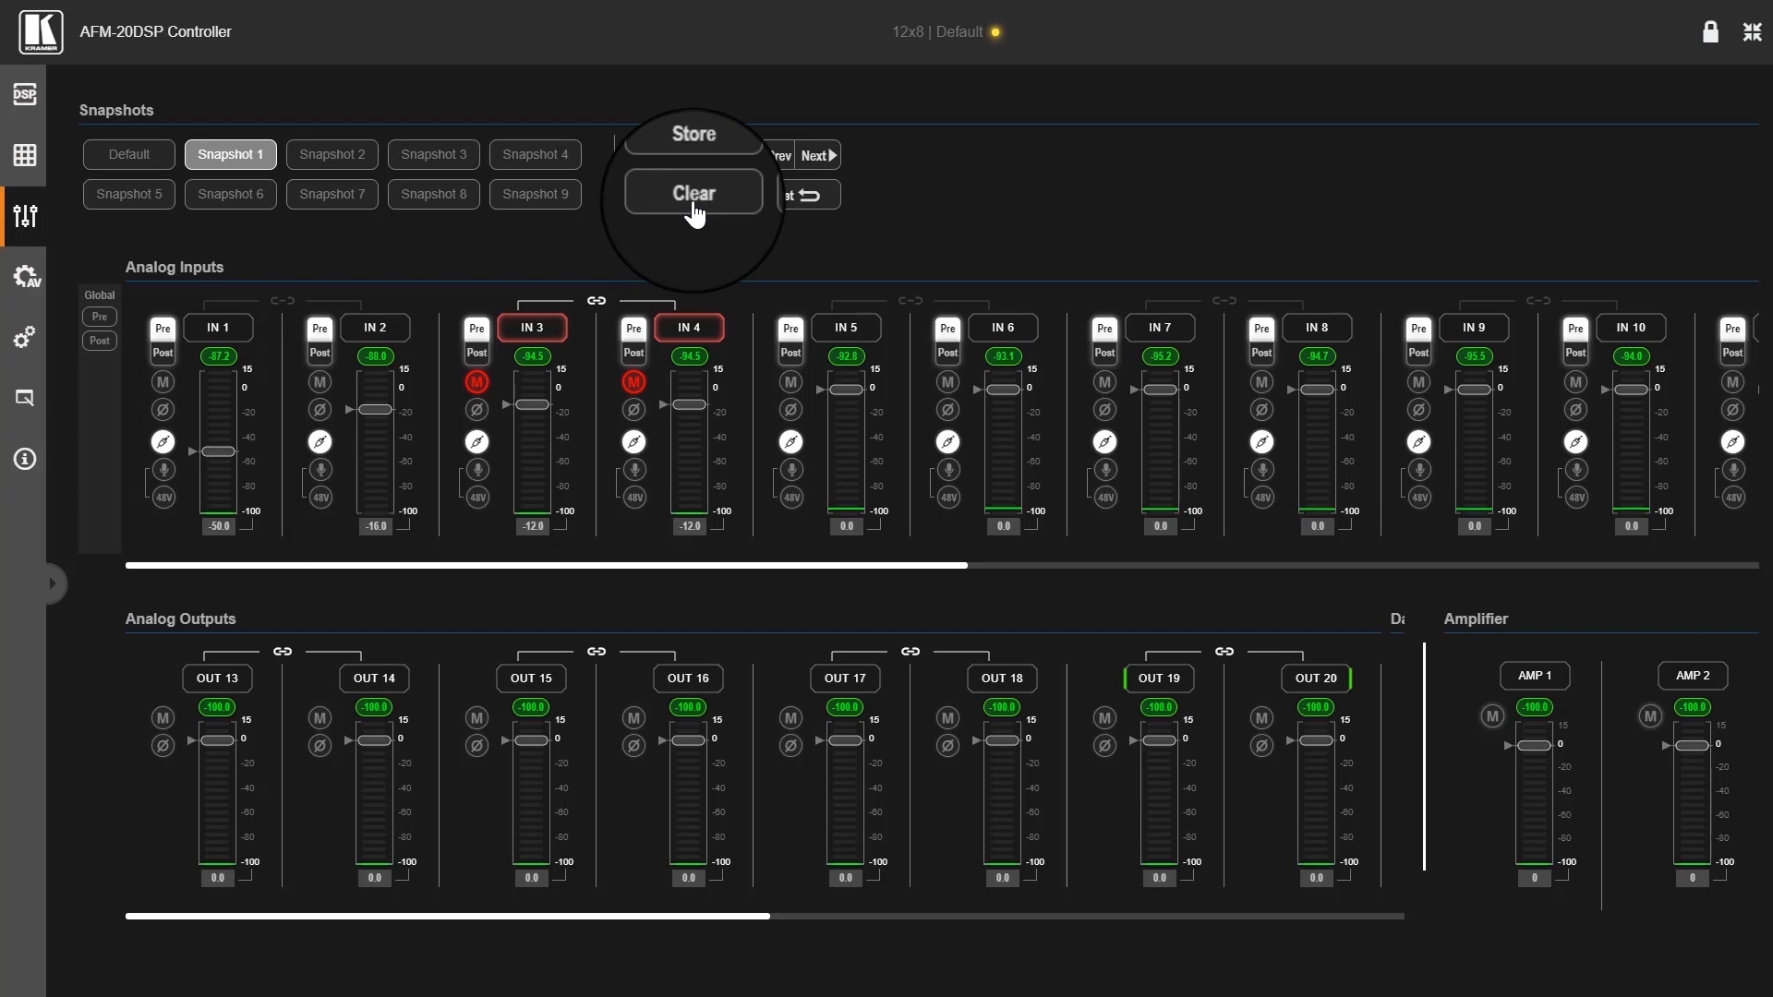
# Clear the settings stored in Snapshot 1, recall it, and leave the clearing mode.
pyautogui.click(693, 196)
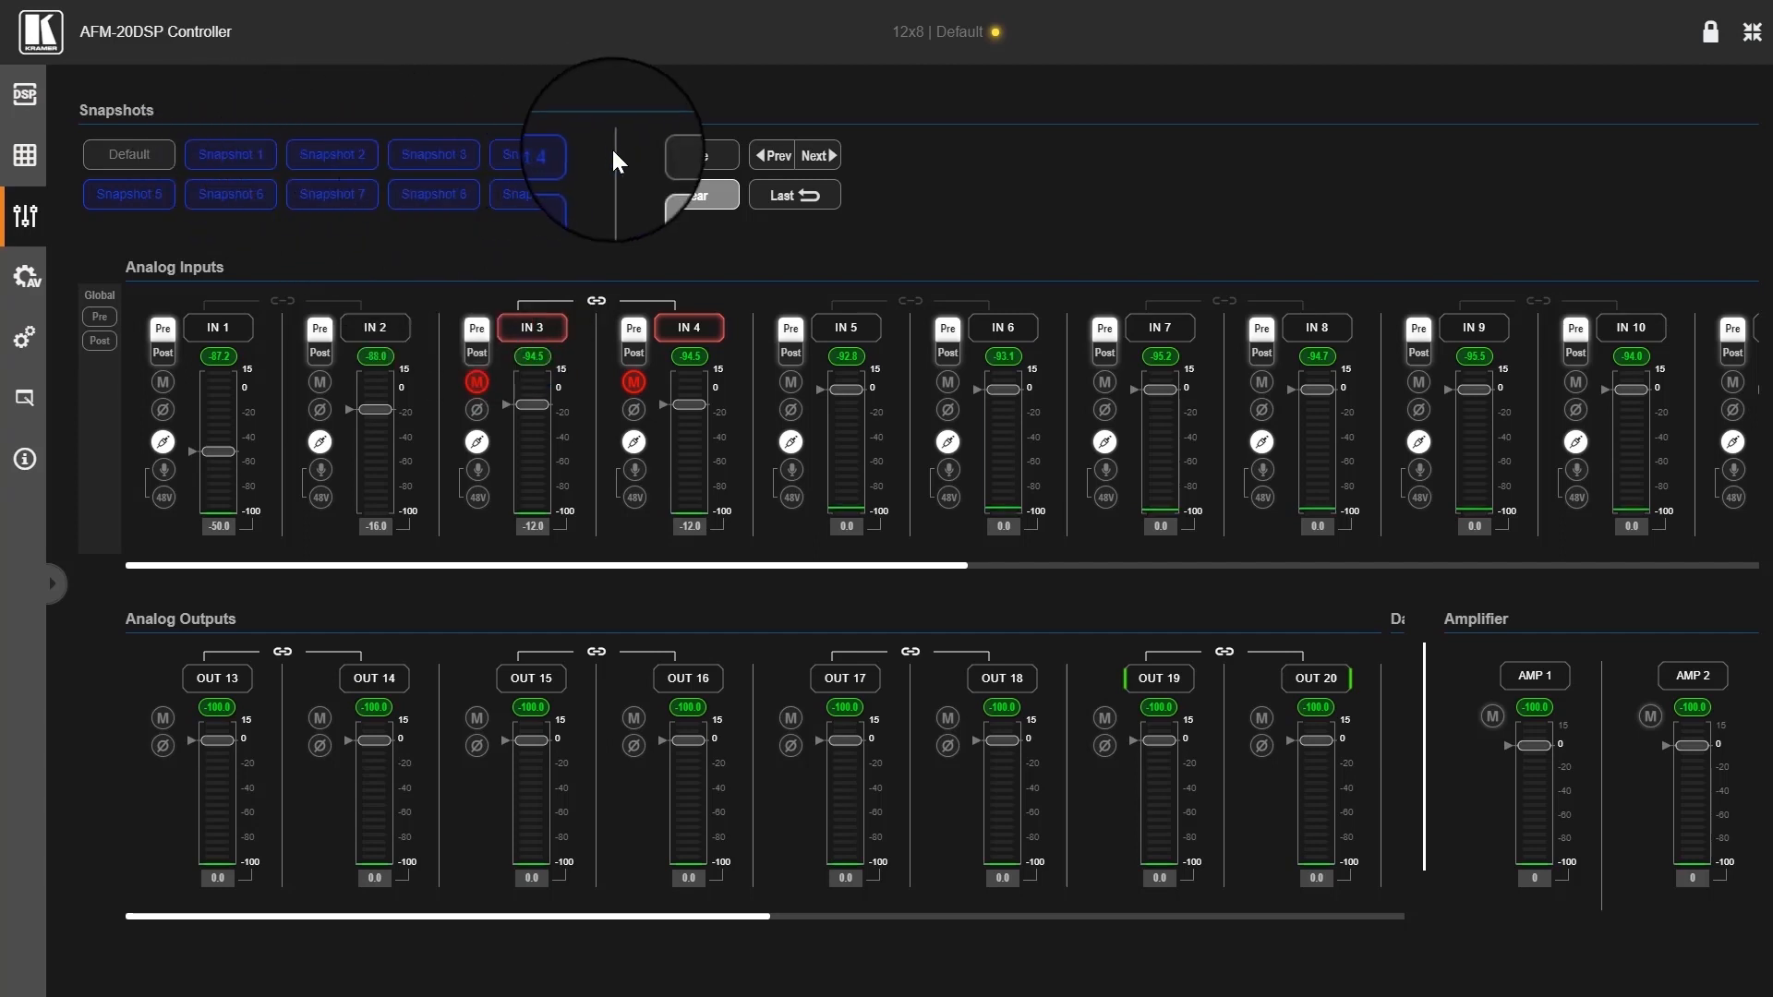
pyautogui.click(241, 164)
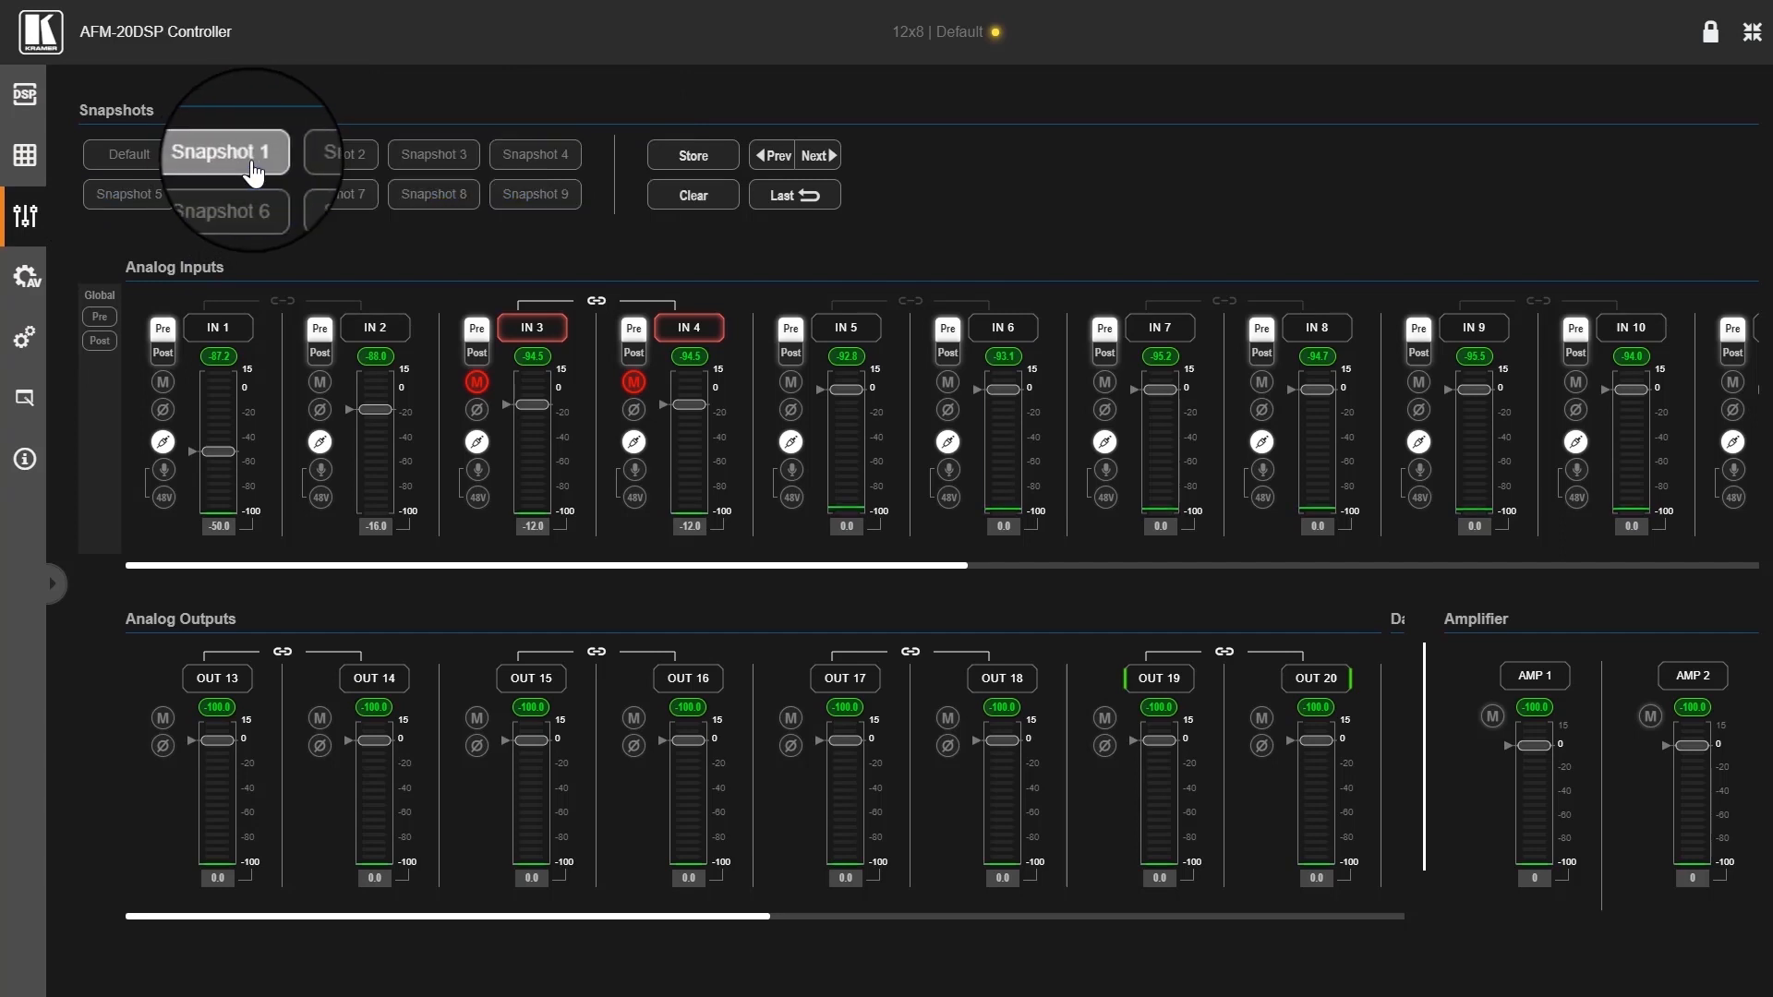
pyautogui.click(253, 167)
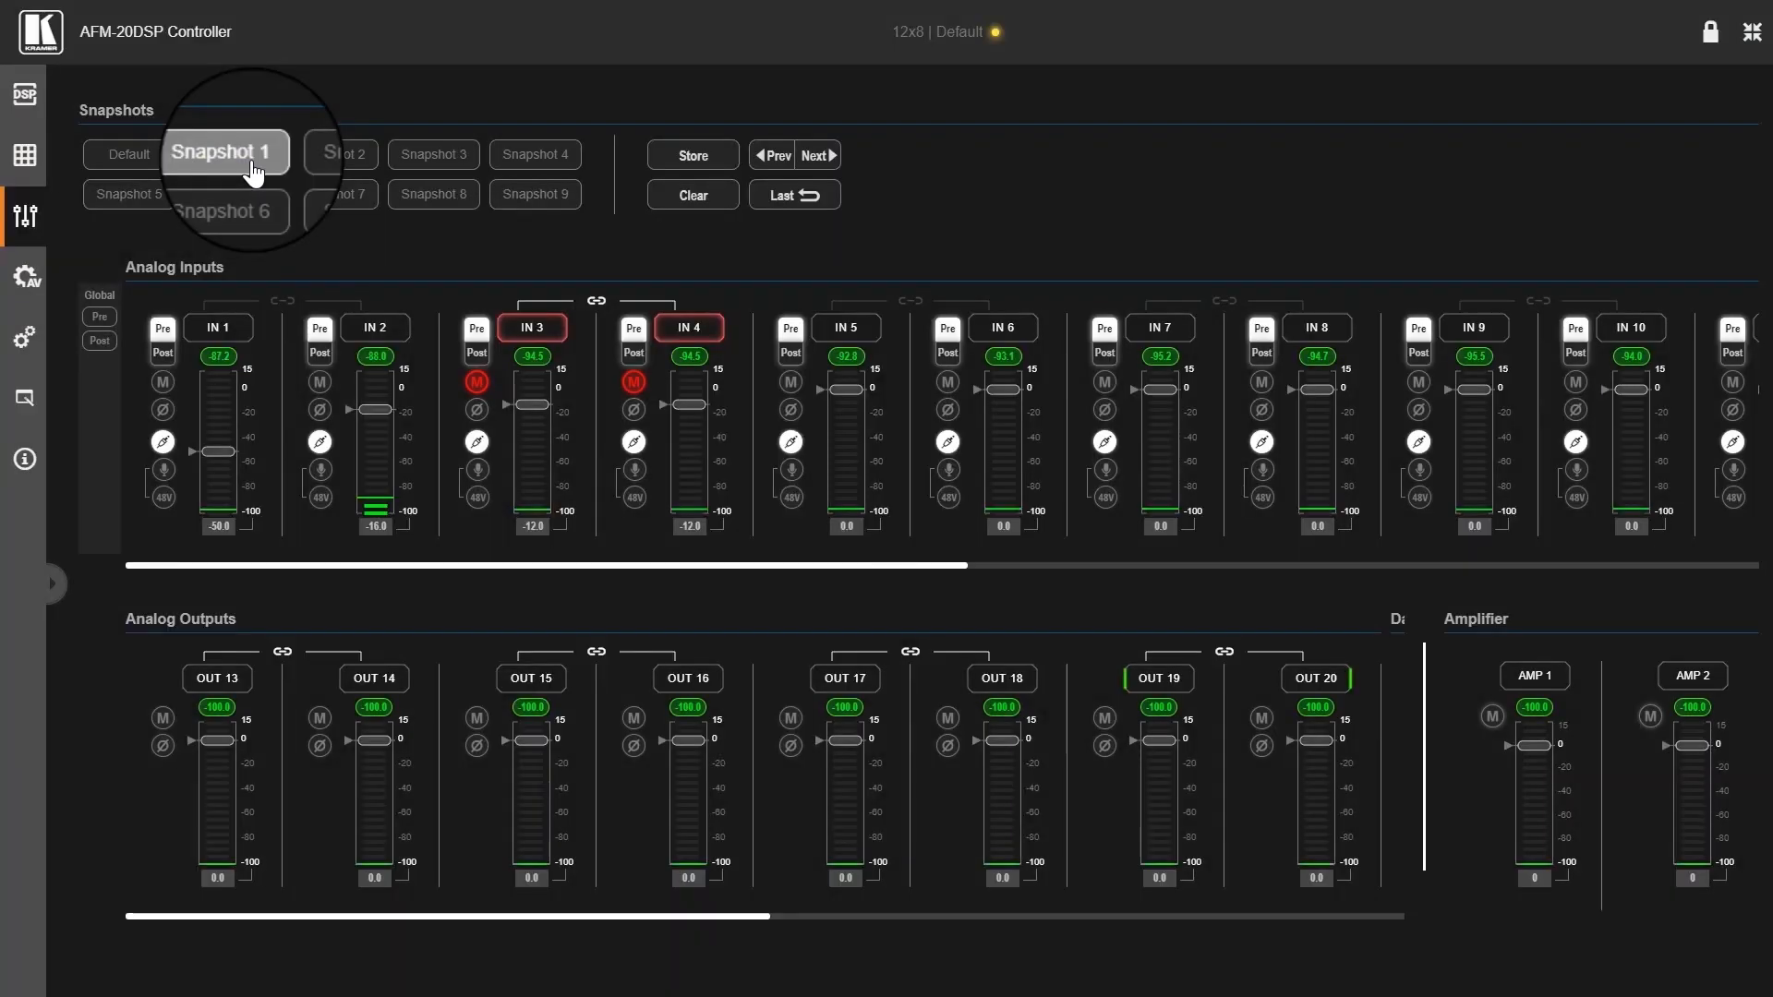
pyautogui.click(717, 199)
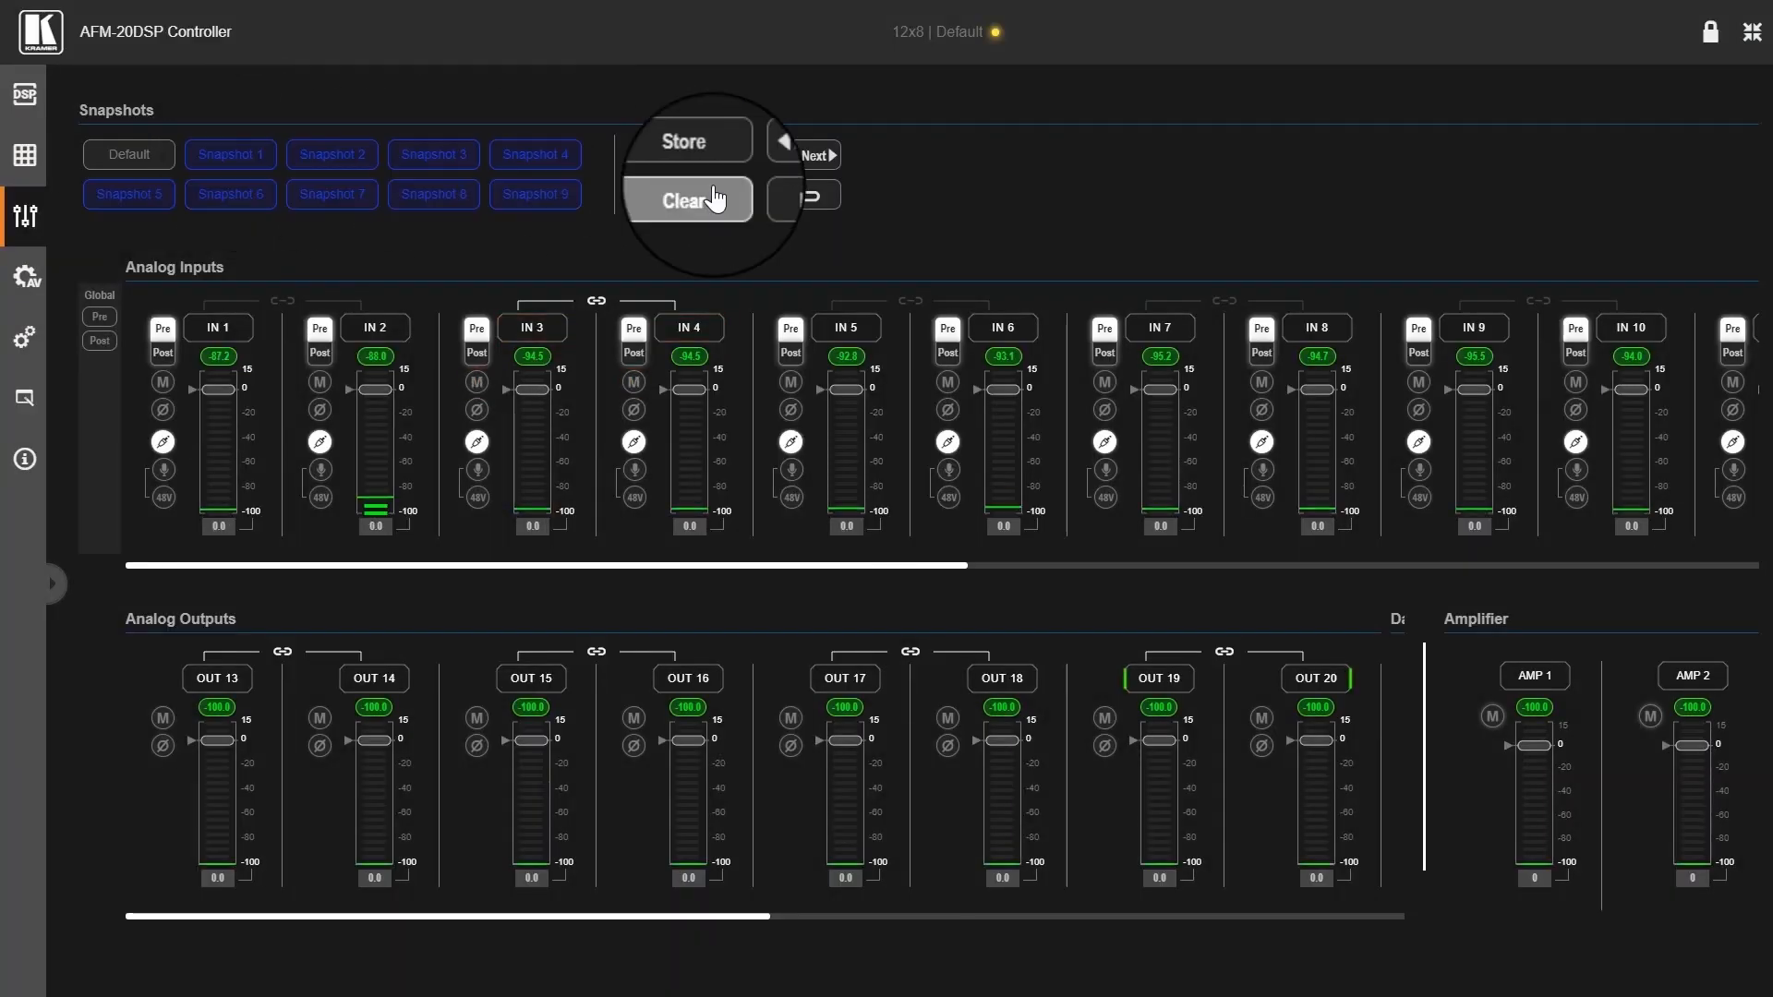
pyautogui.click(715, 189)
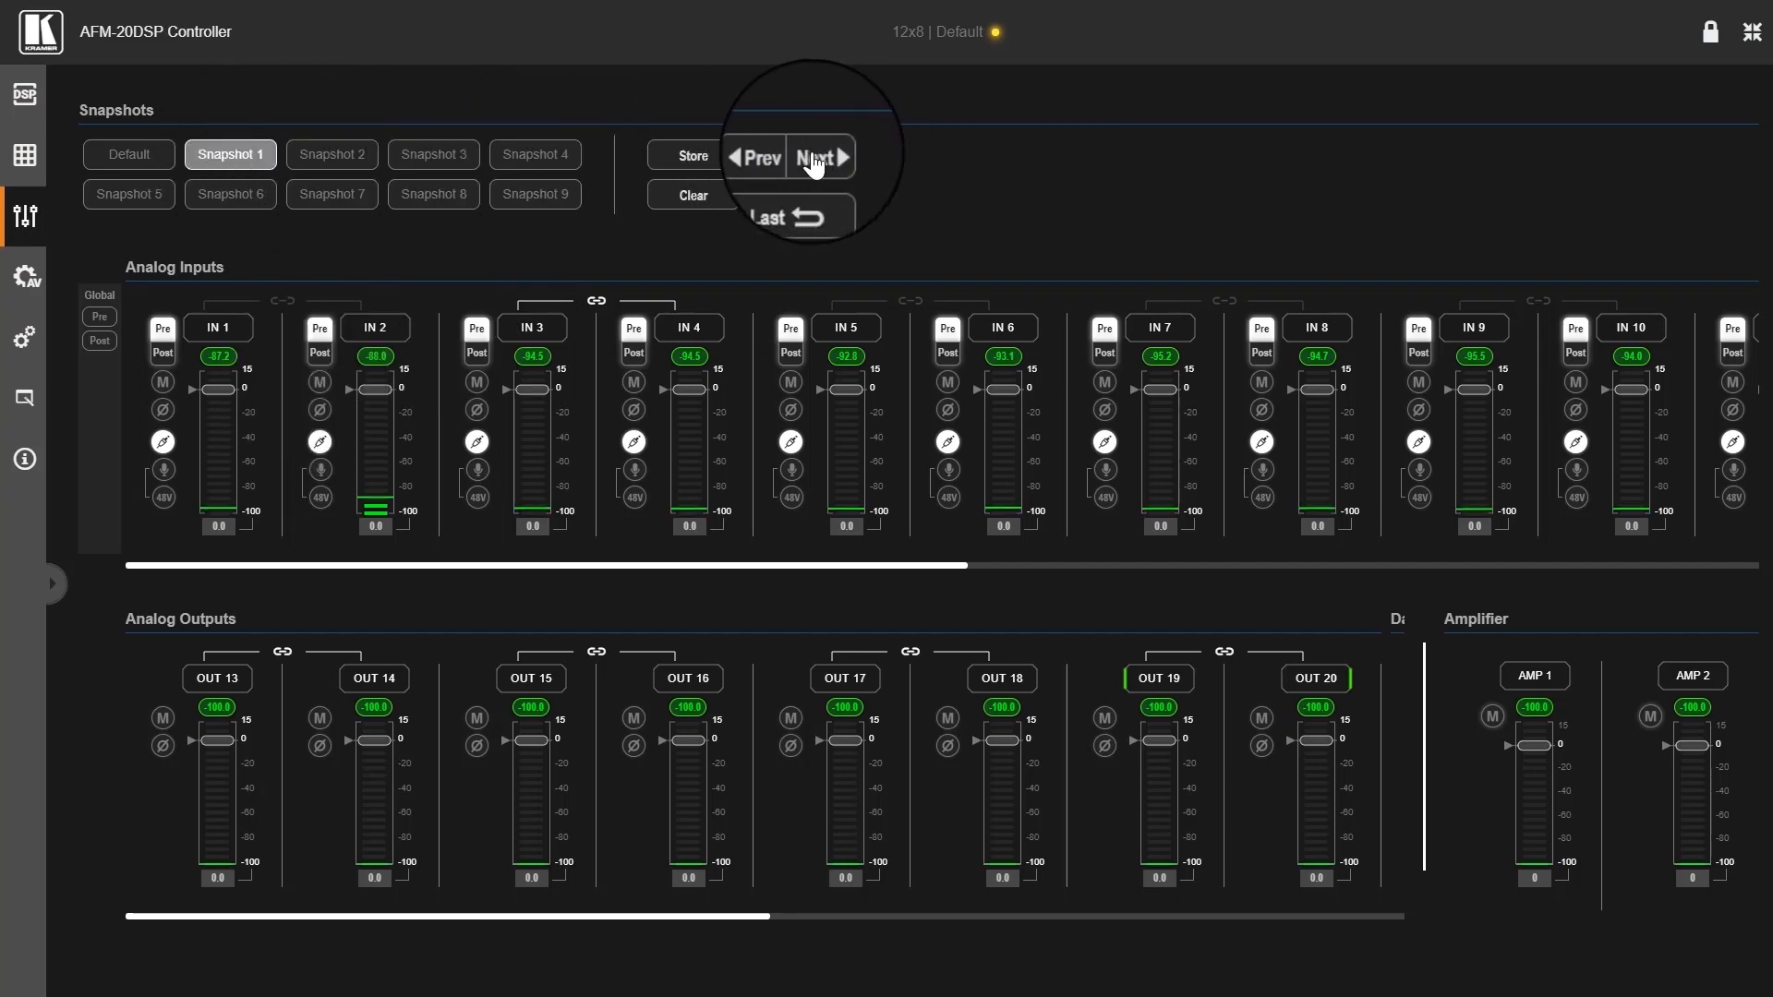
# Step forward one snapshot at a time from Snapshot 1 through Snapshots 2 and 3.
pyautogui.click(832, 165)
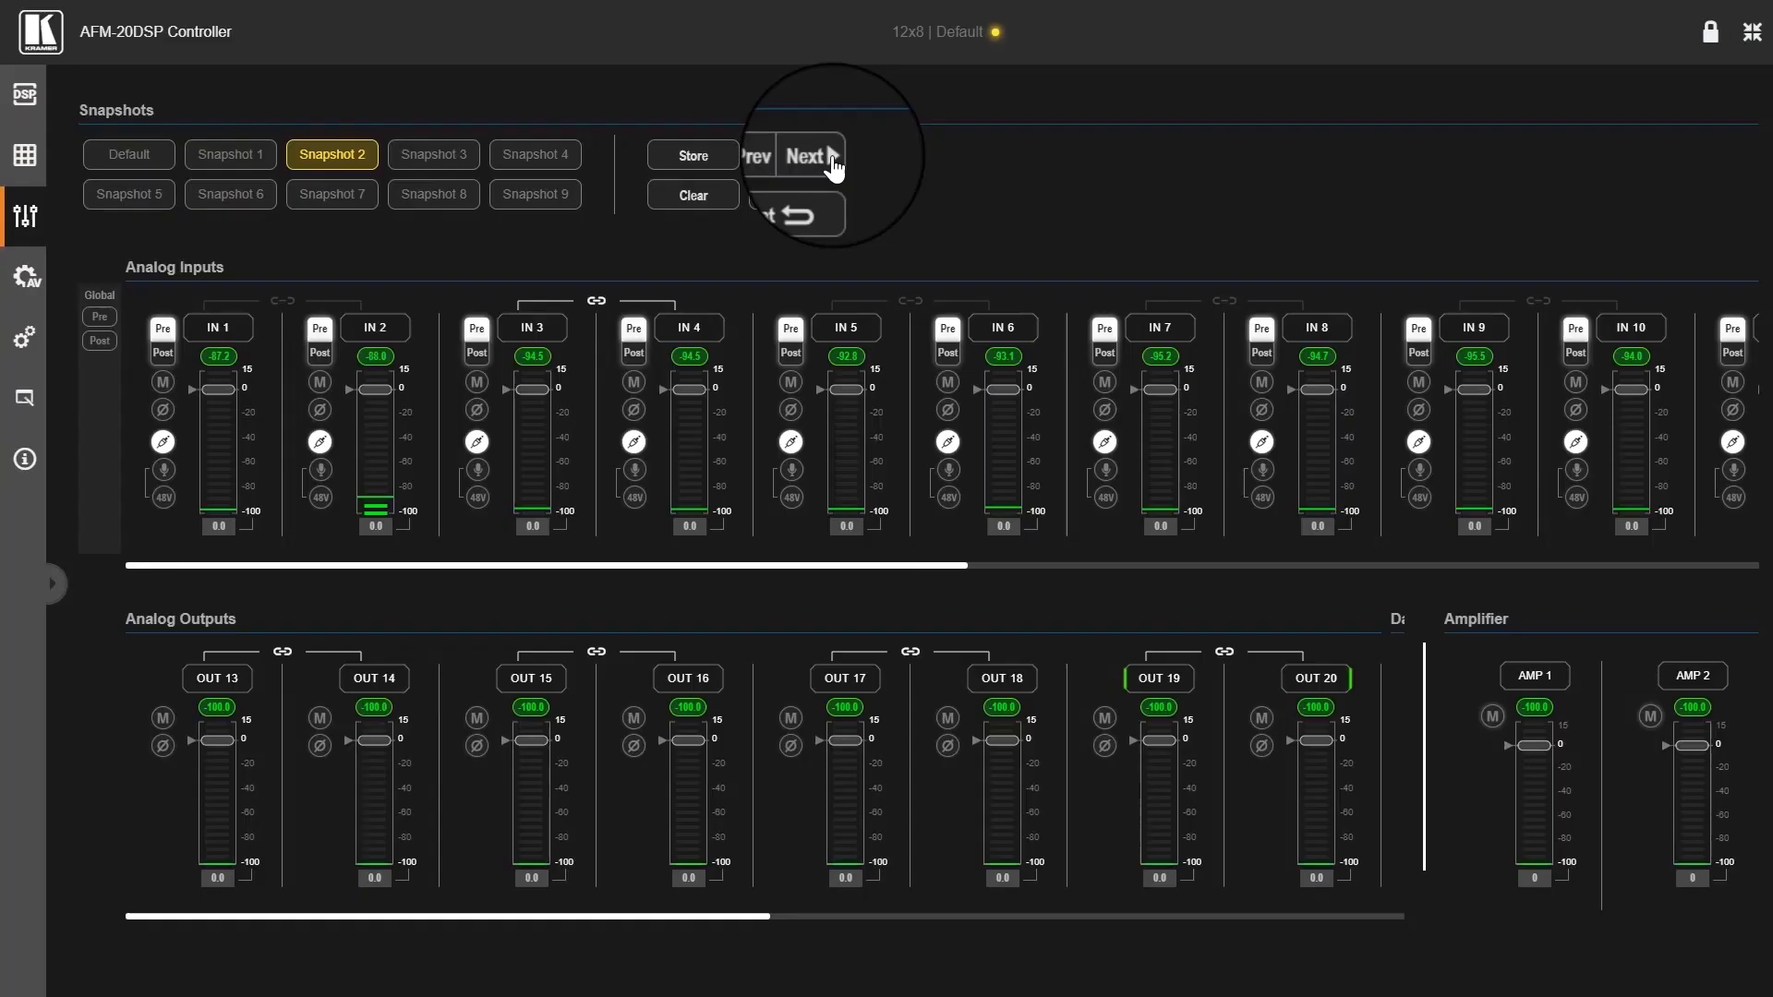
pyautogui.click(832, 165)
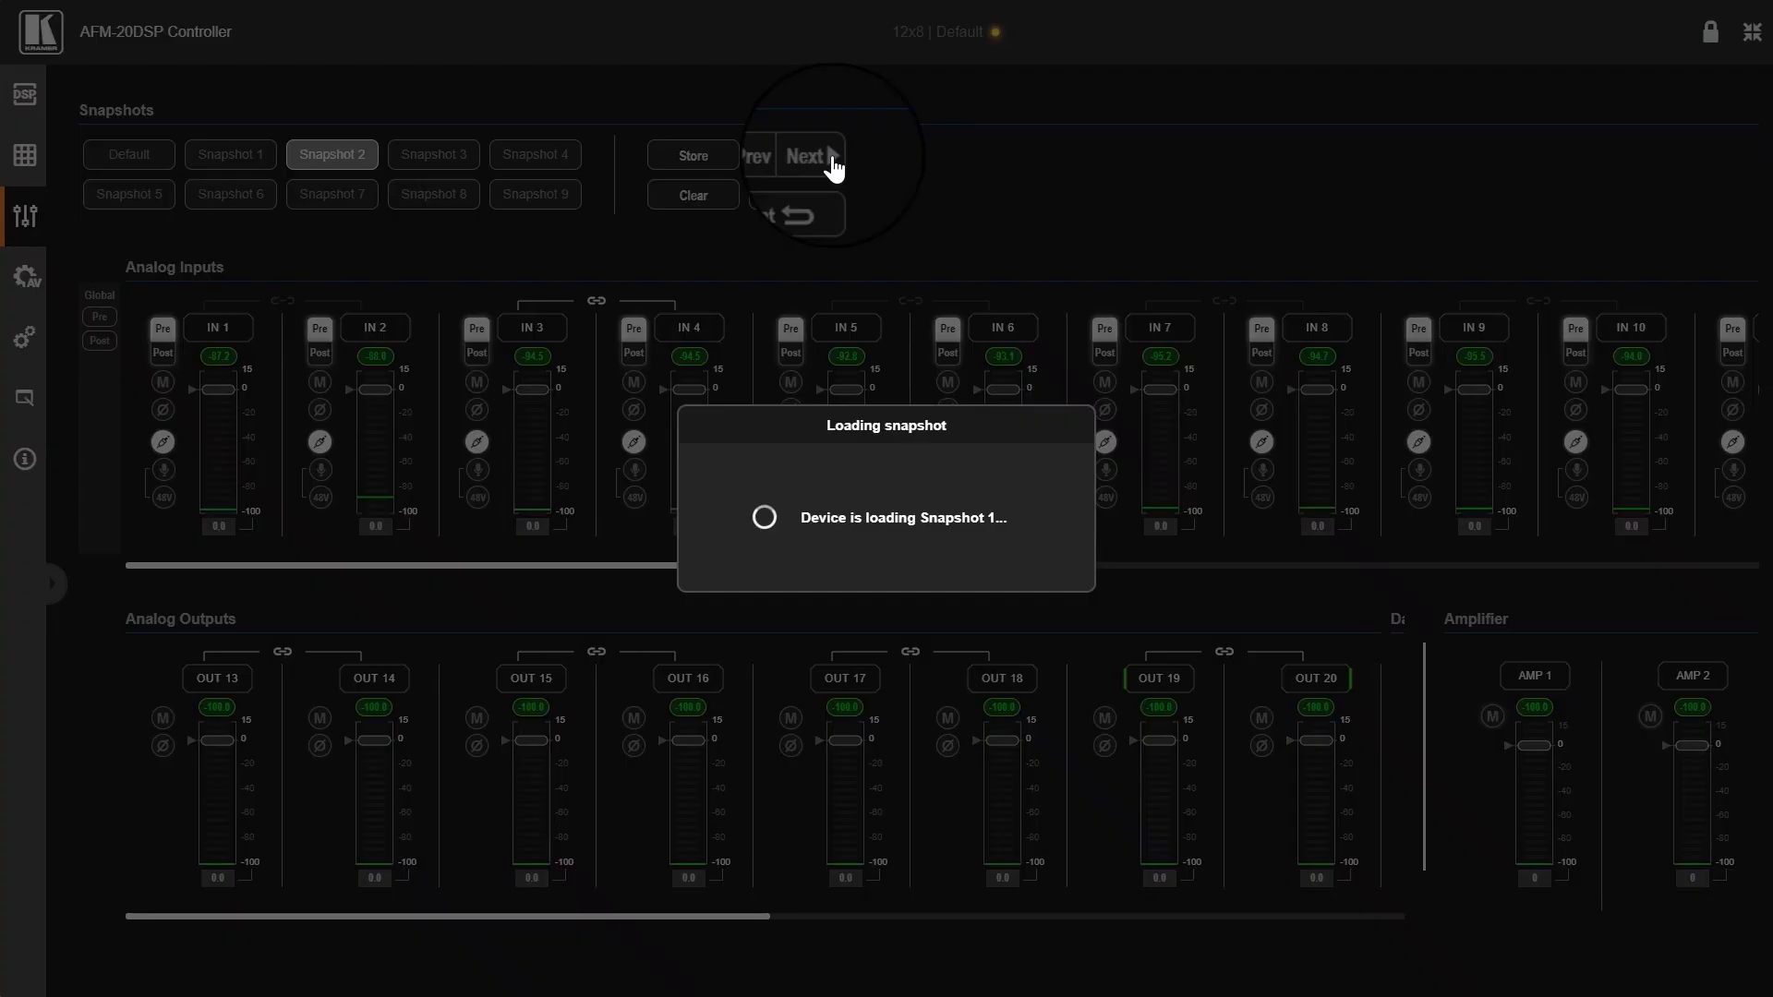
pyautogui.click(826, 162)
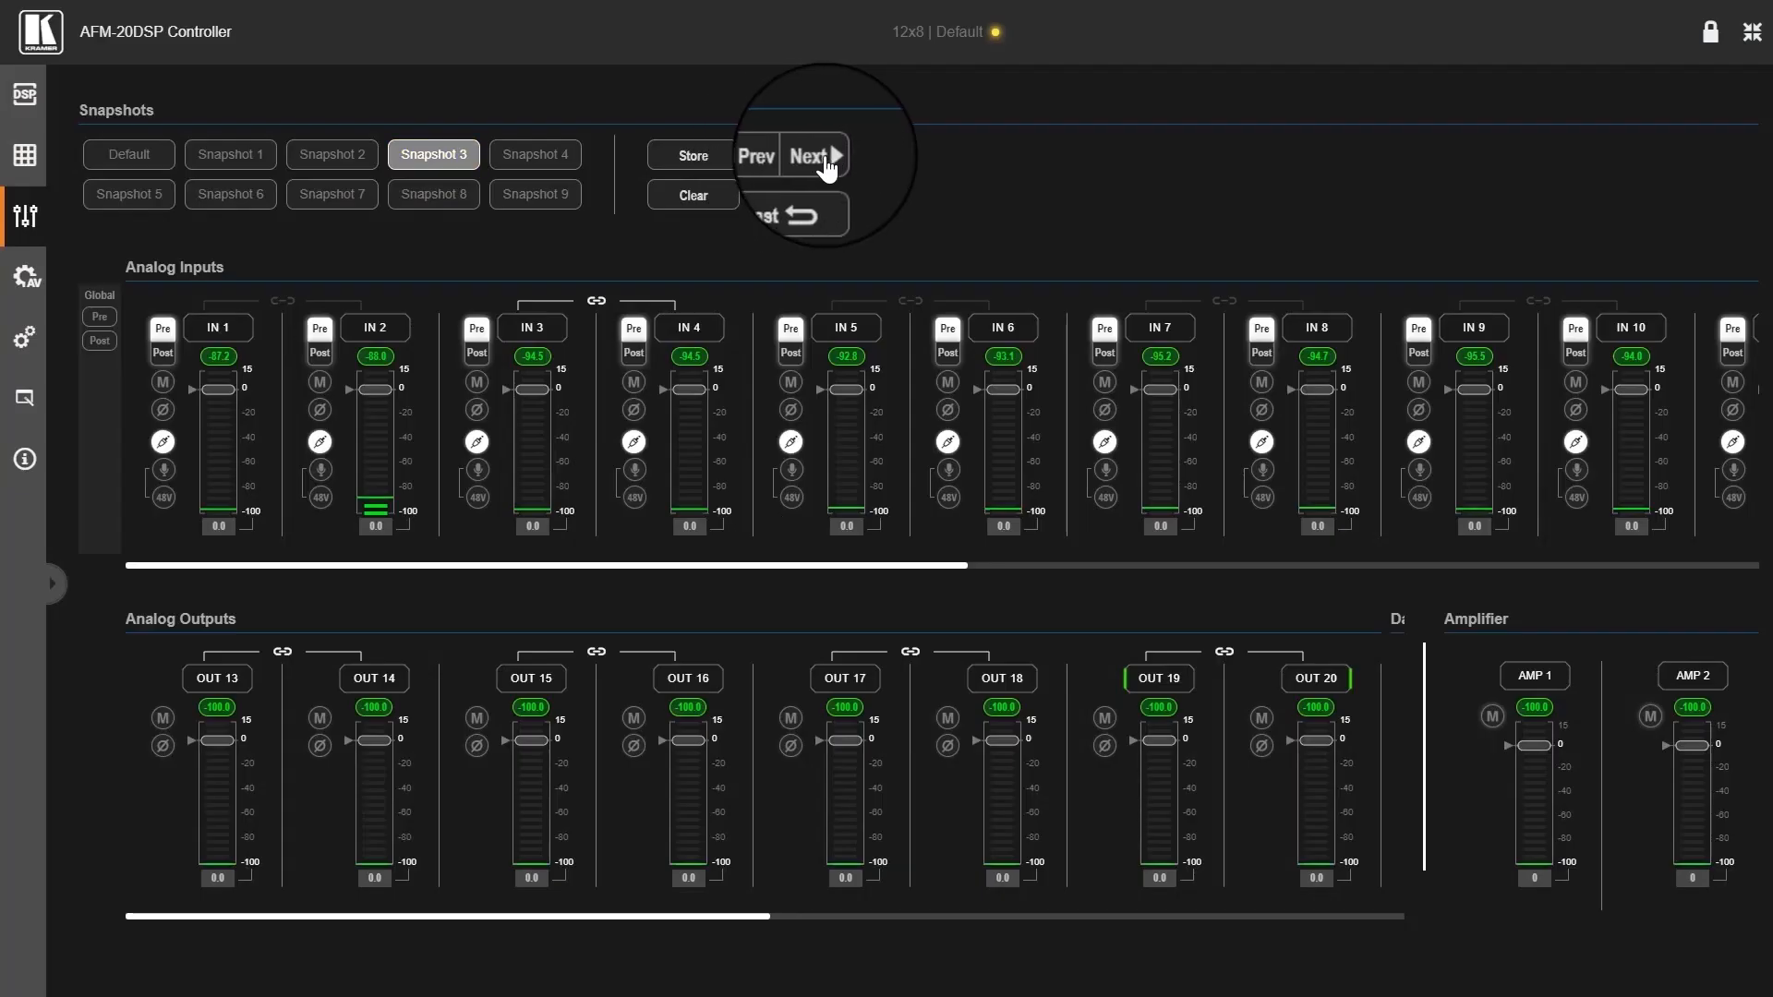
# Recall Snapshot 1 and Snapshot 9, return to the last used snapshot, and load the Default snapshot.
pyautogui.click(225, 164)
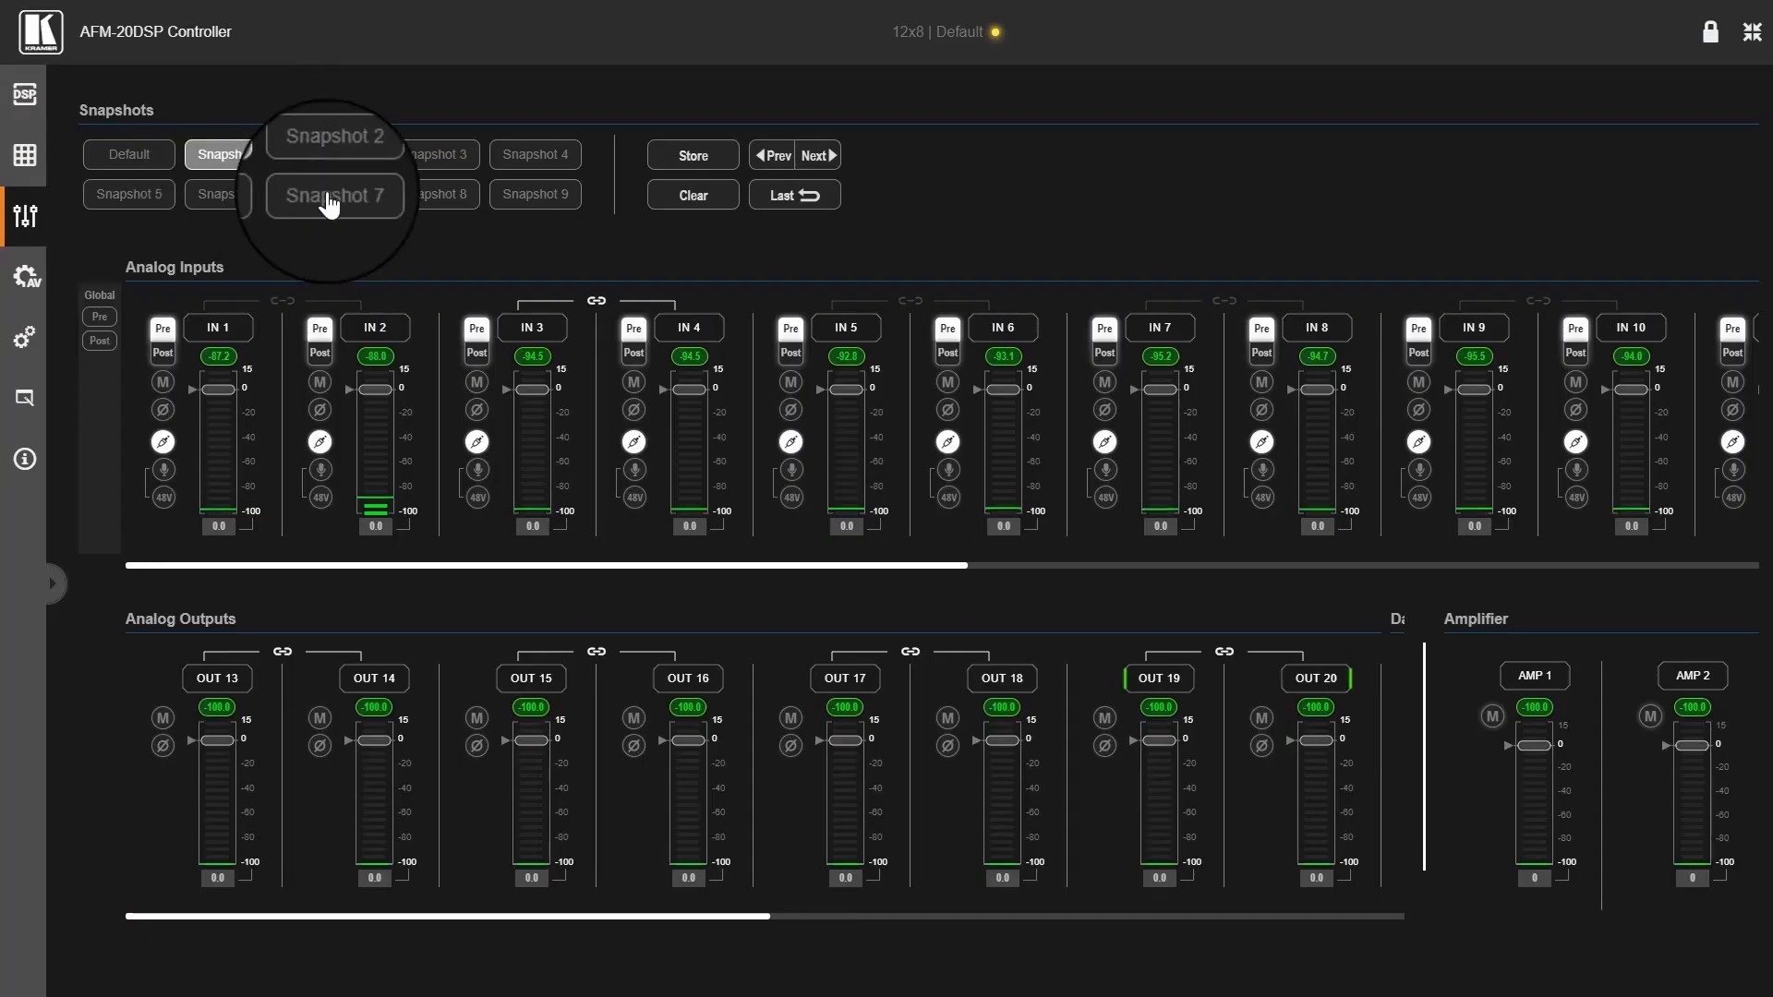
pyautogui.click(537, 196)
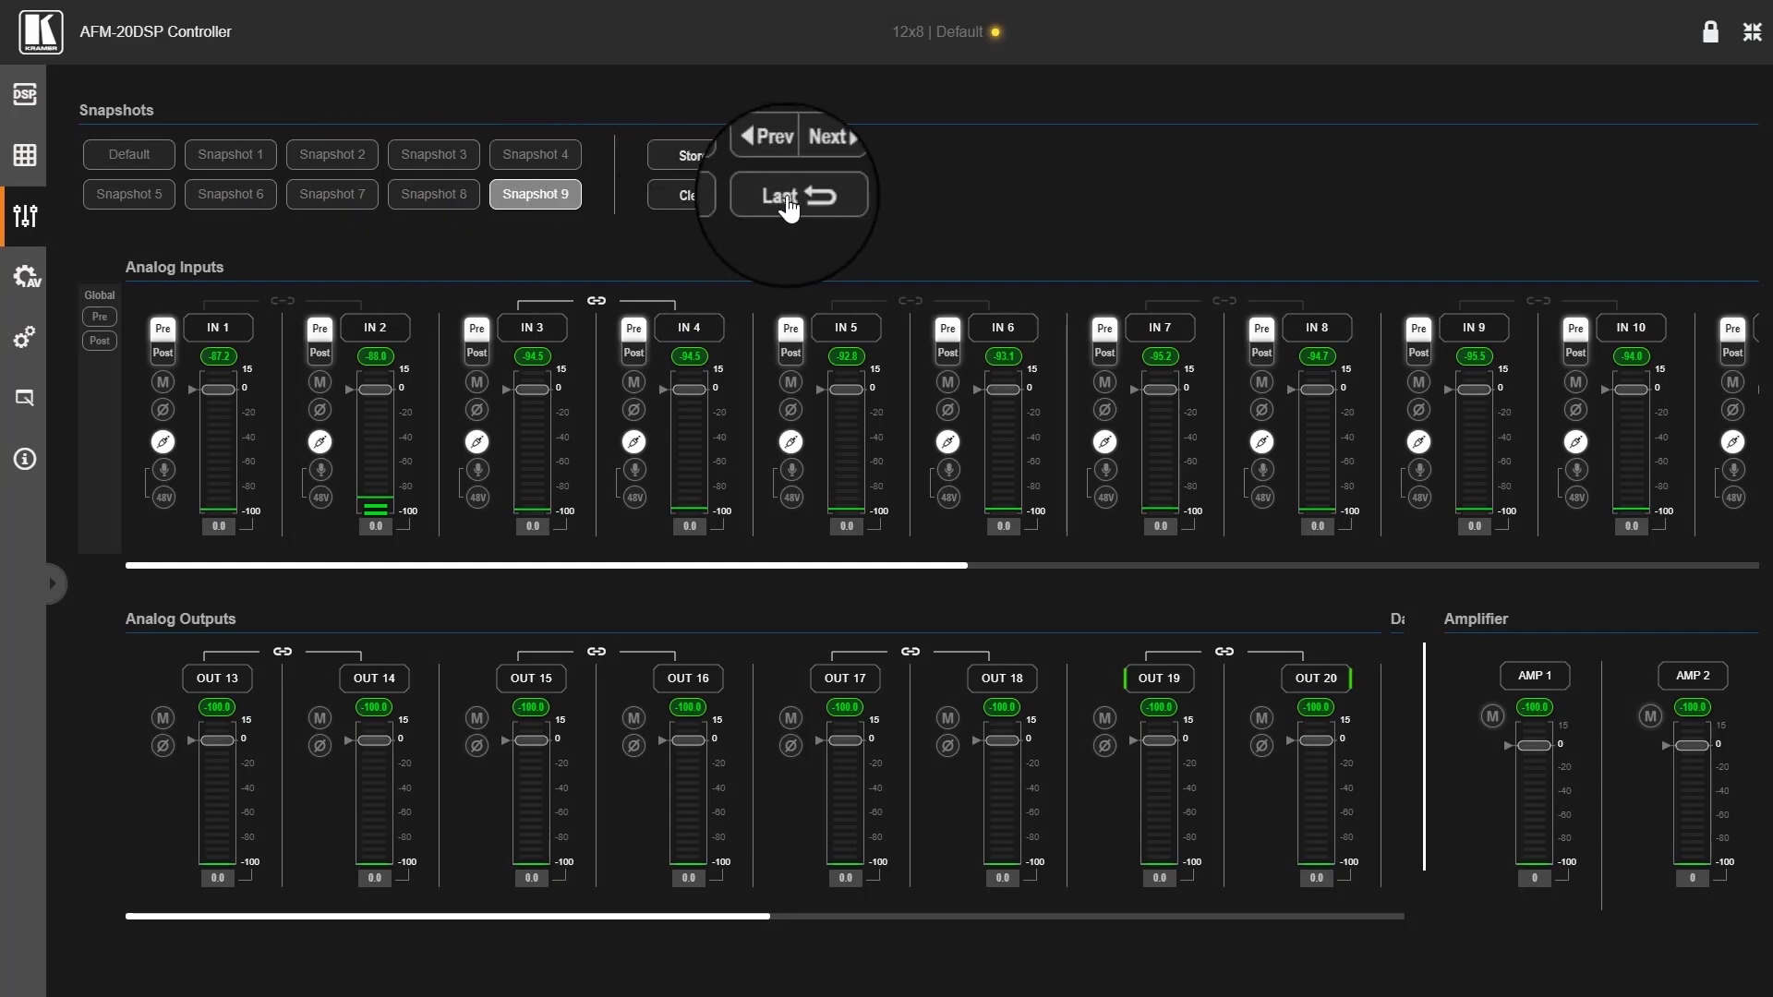
pyautogui.click(803, 208)
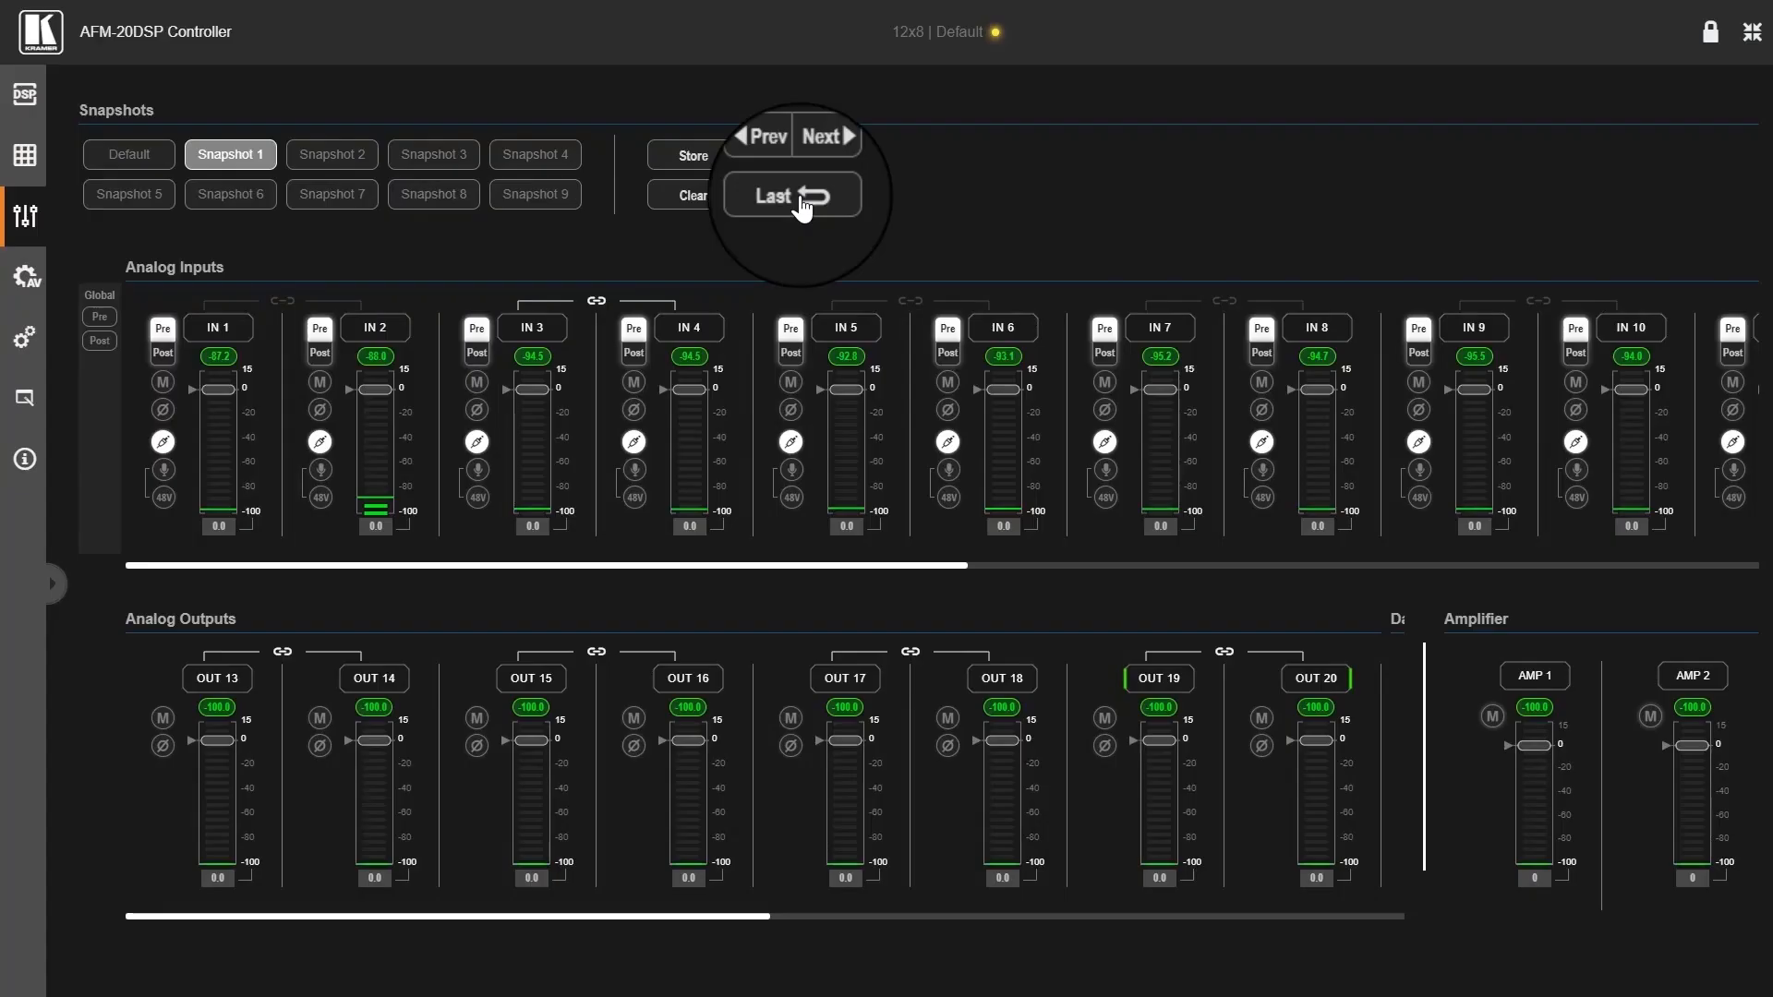
pyautogui.click(102, 159)
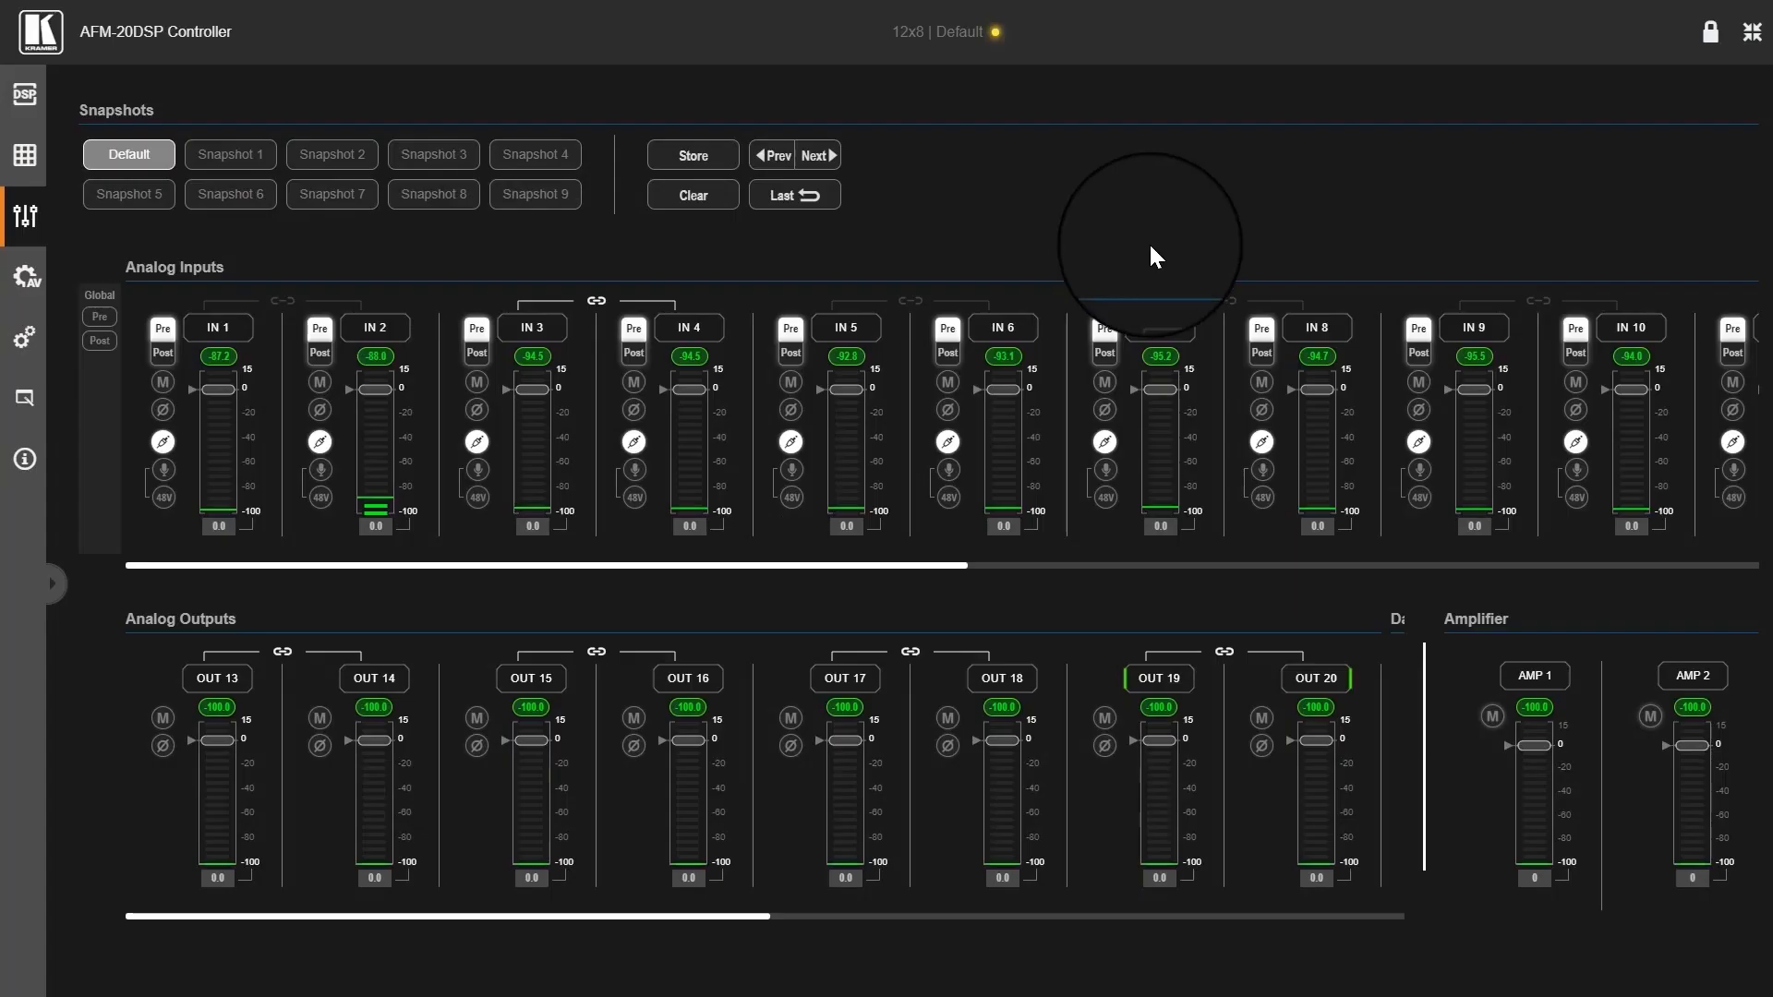